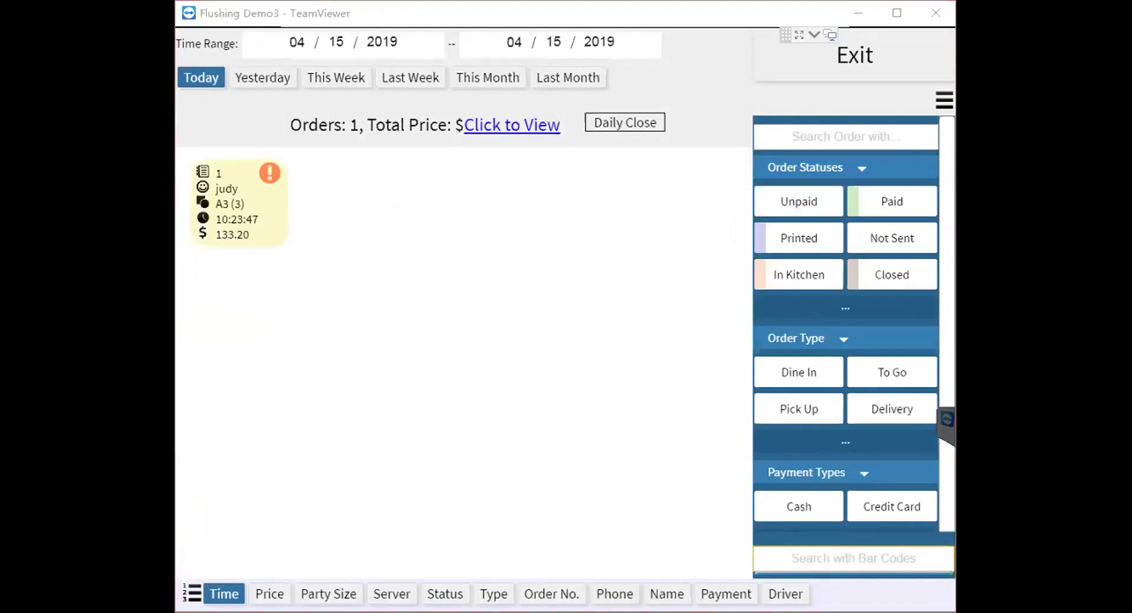
Step: Open today's dine-in order for table A3 for editing
left_click(510, 307)
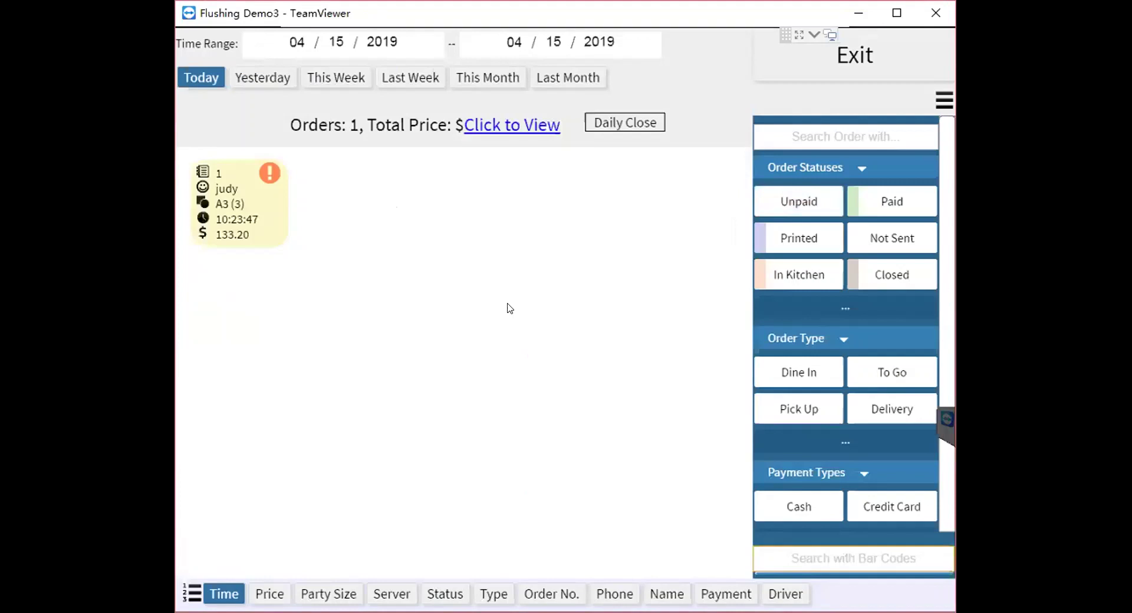
left_click(241, 201)
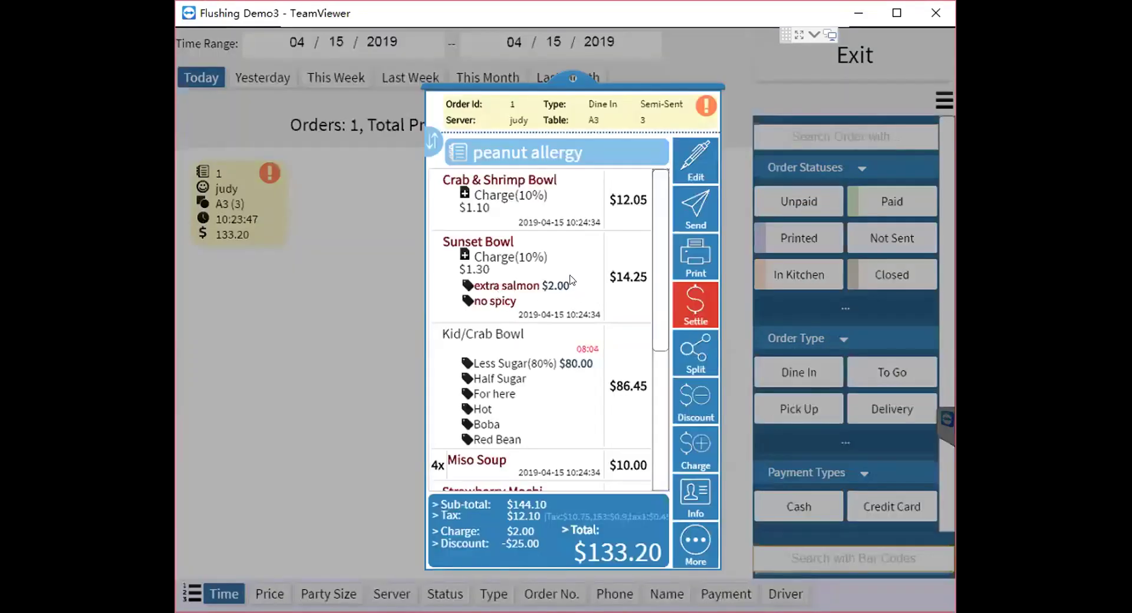
left_click(687, 162)
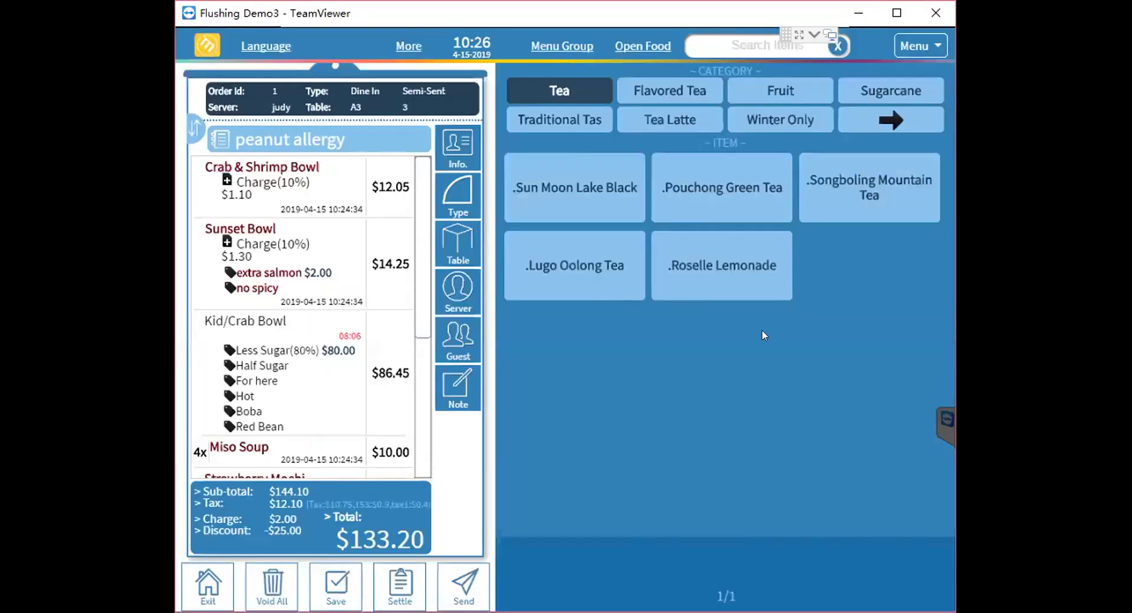
Step: Add a medium Yifang Fruit Tea to the order with normal ice, full sugar and Aiyu Jelly topping
left_click(687, 95)
left_click(780, 92)
left_click(566, 186)
left_click(553, 185)
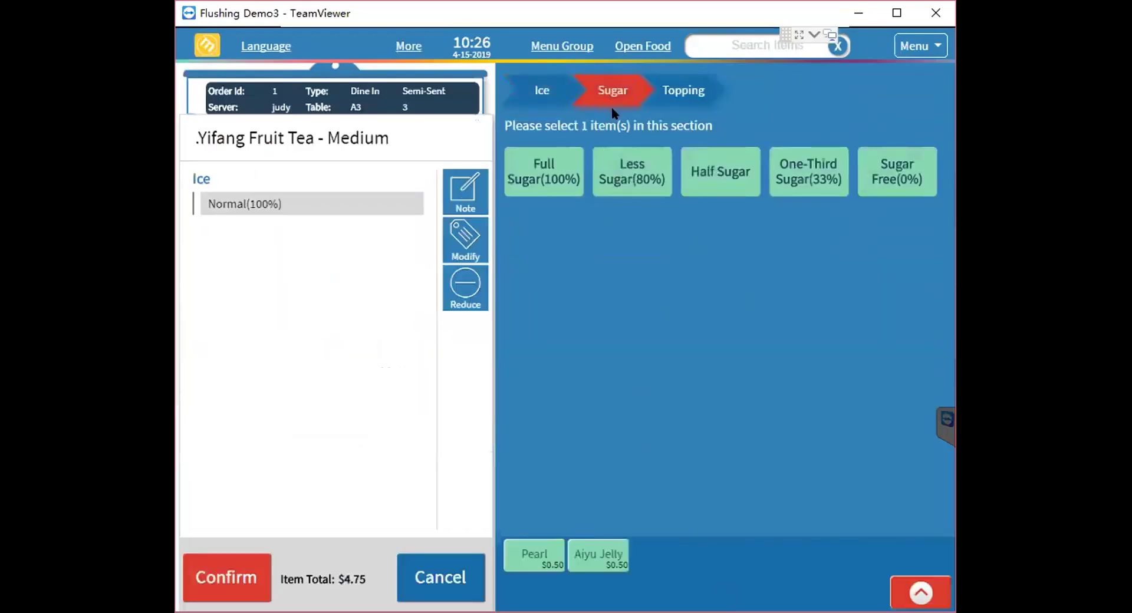
left_click(544, 193)
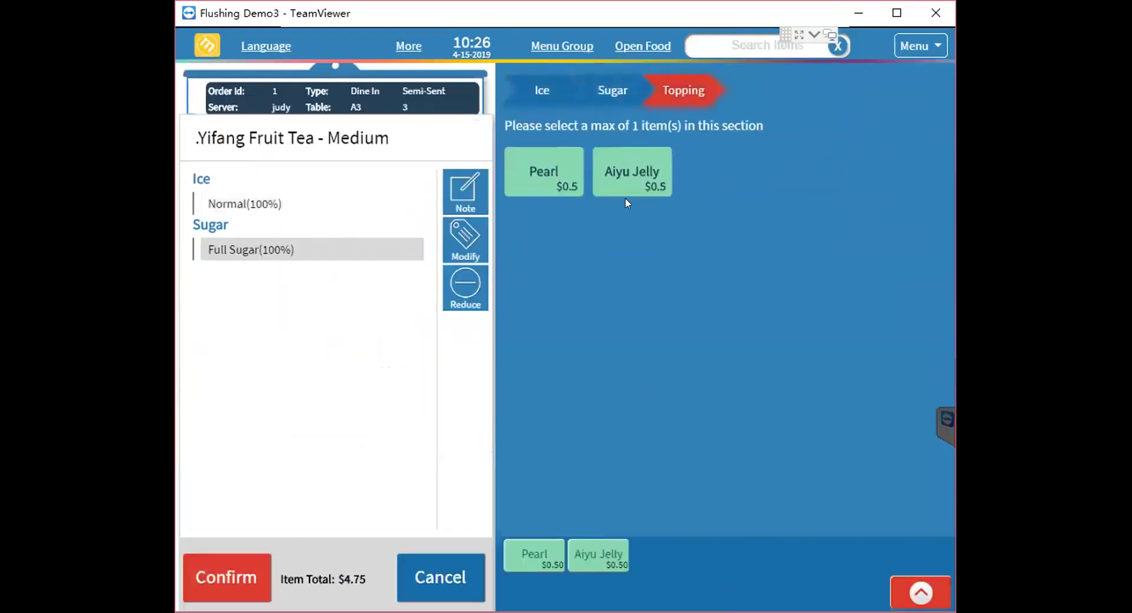
left_click(629, 159)
left_click(221, 571)
Step: Add one beef broccoli and one chicken broccoli from the add price category to the order
left_click(656, 118)
left_click(568, 50)
left_click(575, 116)
left_click(728, 198)
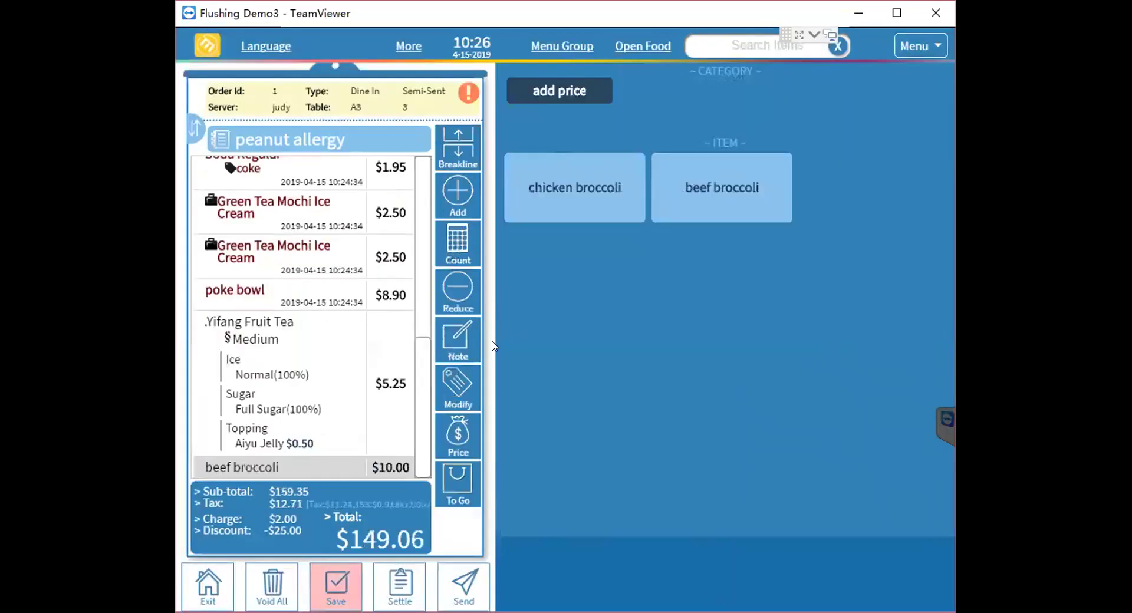
left_click(546, 188)
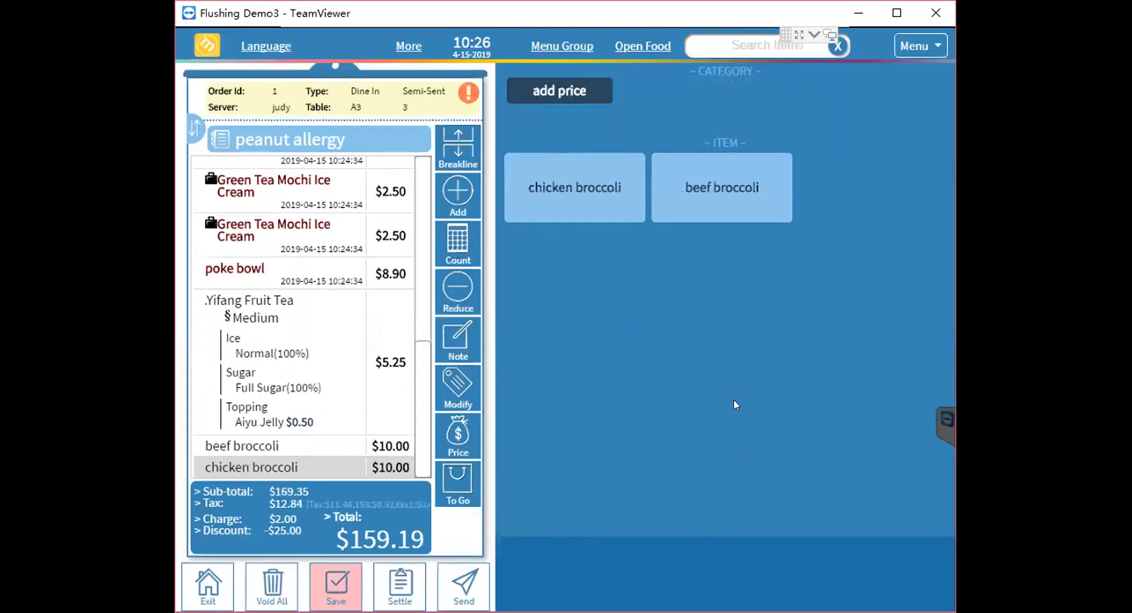
Step: Void the Sunset Bowl and the Crab & Shrimp Bowl already sent on this order
scroll(359, 368, "up", 10)
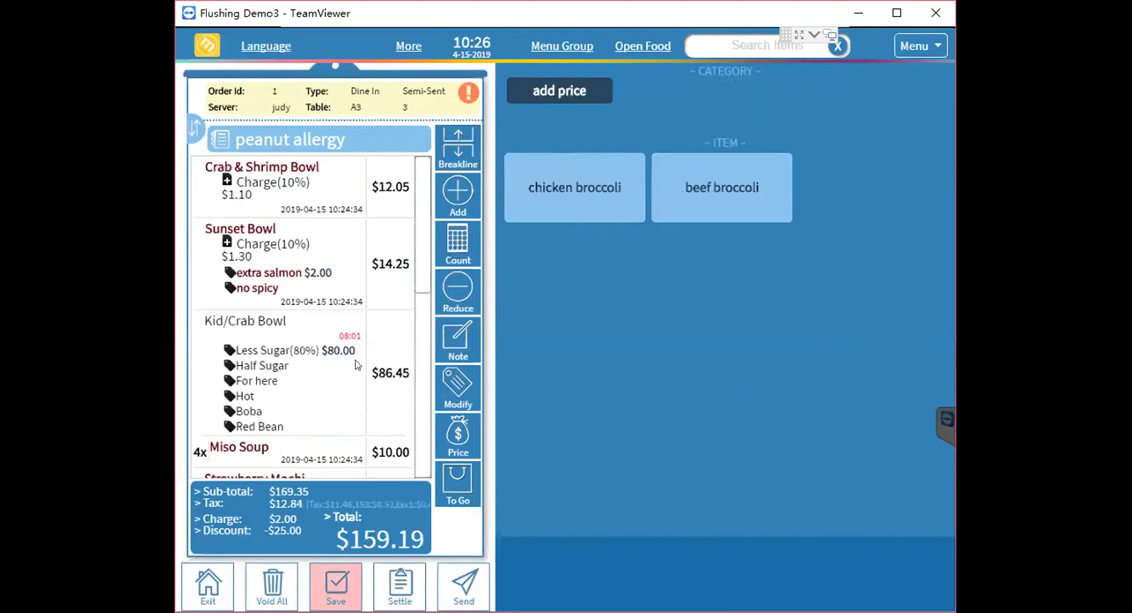
left_click(283, 272)
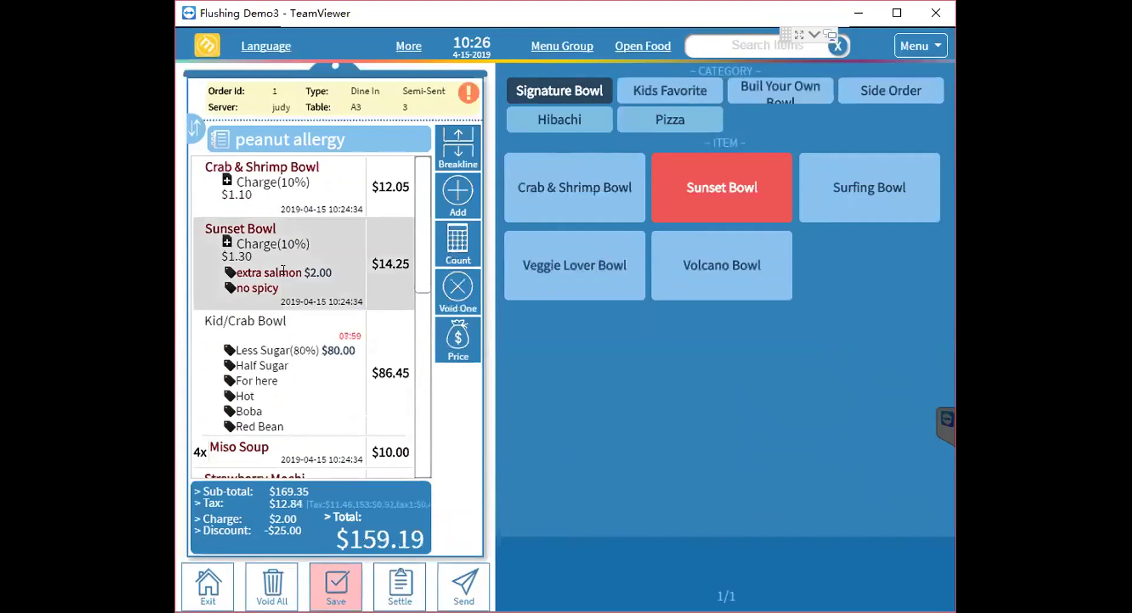
left_click(443, 295)
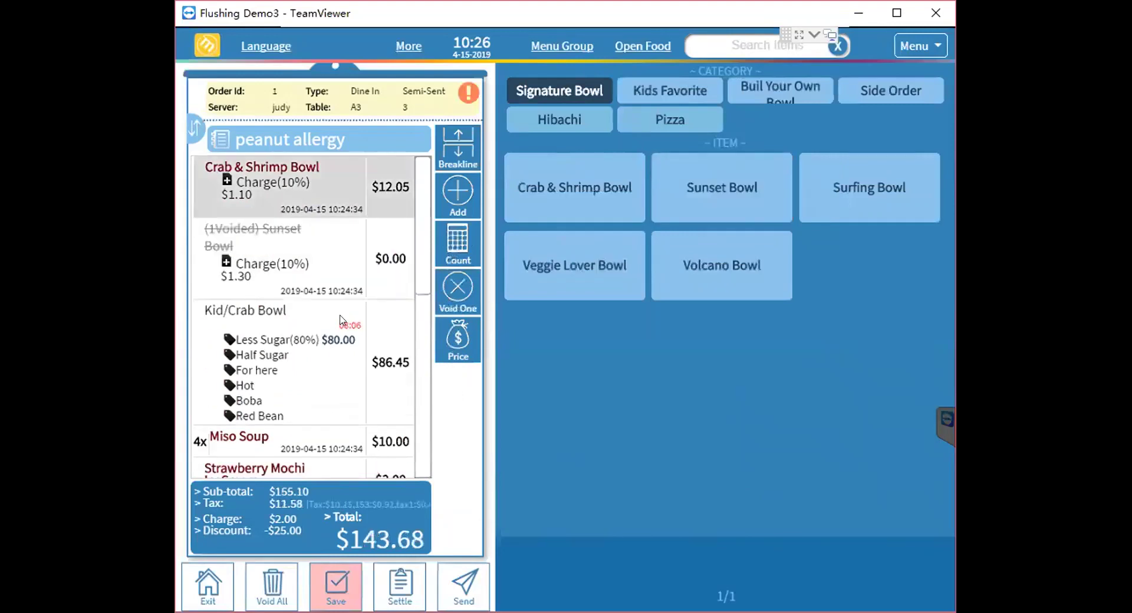
left_click(457, 284)
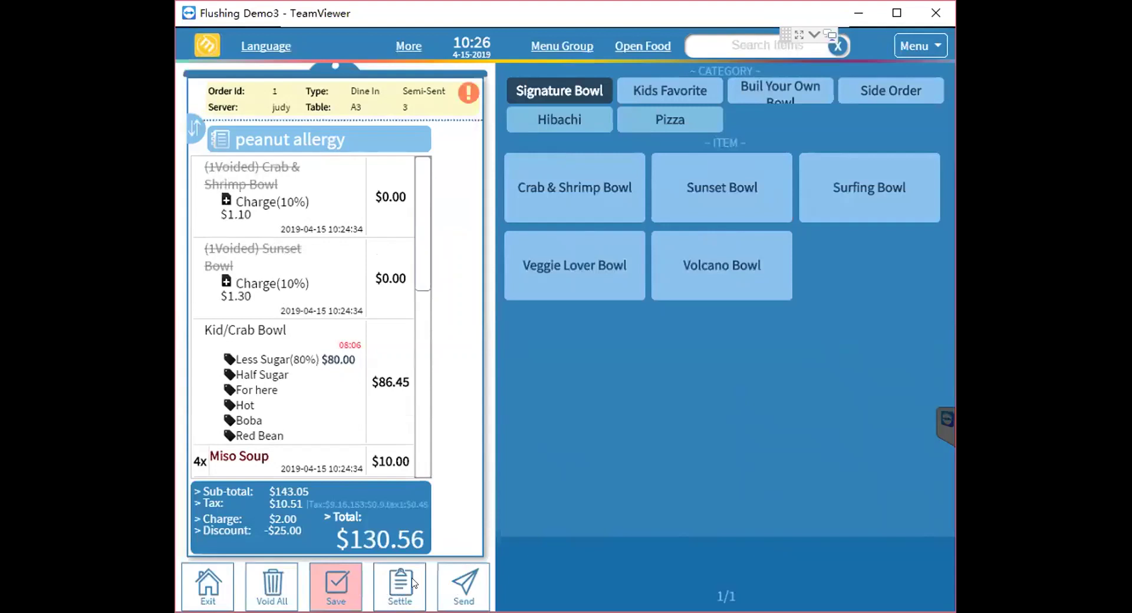
Step: Send the updated order to the kitchen, giving Servers' Mistake as the dish void reason
left_click(466, 583)
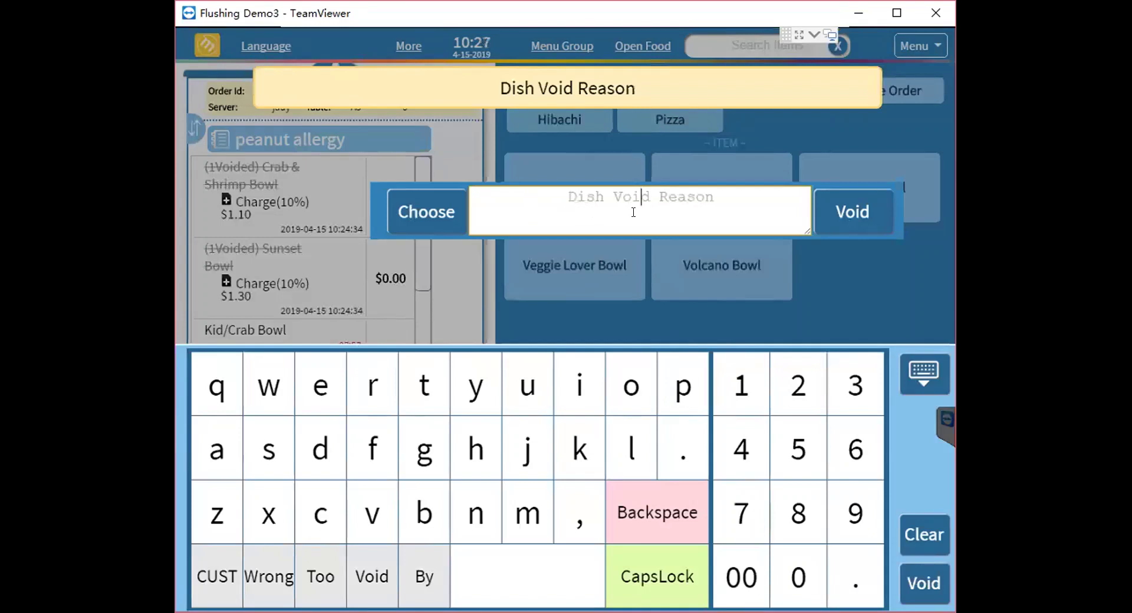
left_click(417, 214)
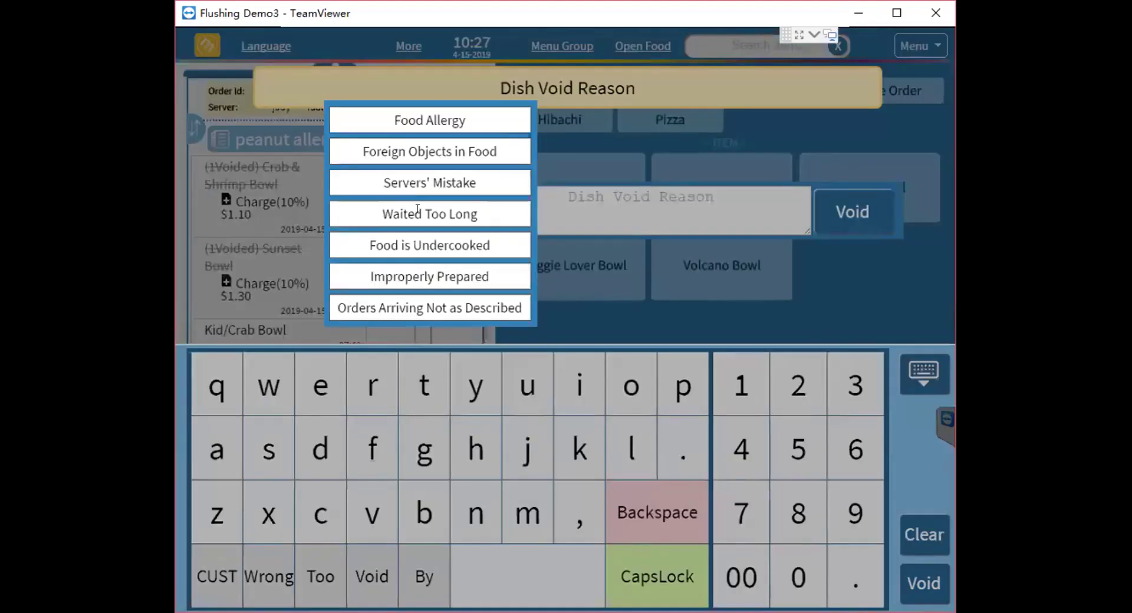
left_click(410, 176)
left_click(853, 212)
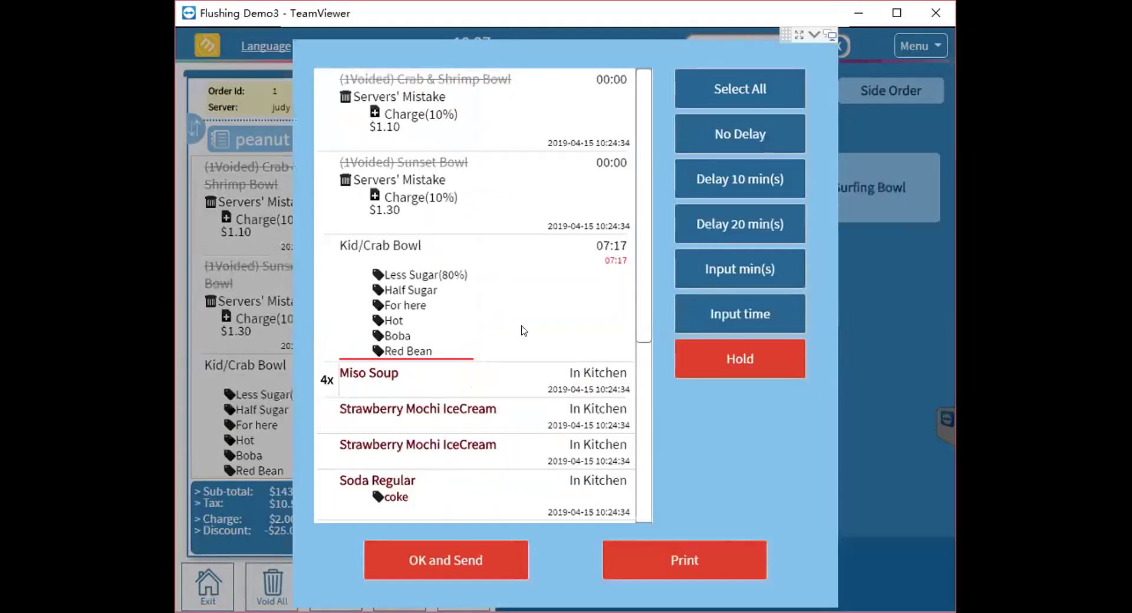
scroll(530, 335, "down", 5)
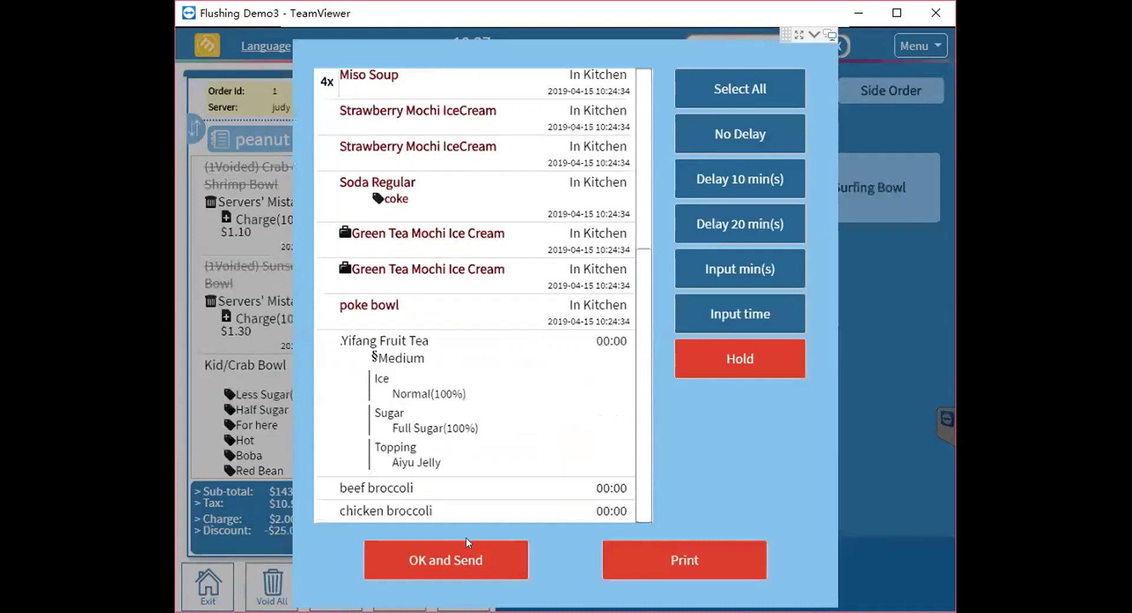
left_click(458, 561)
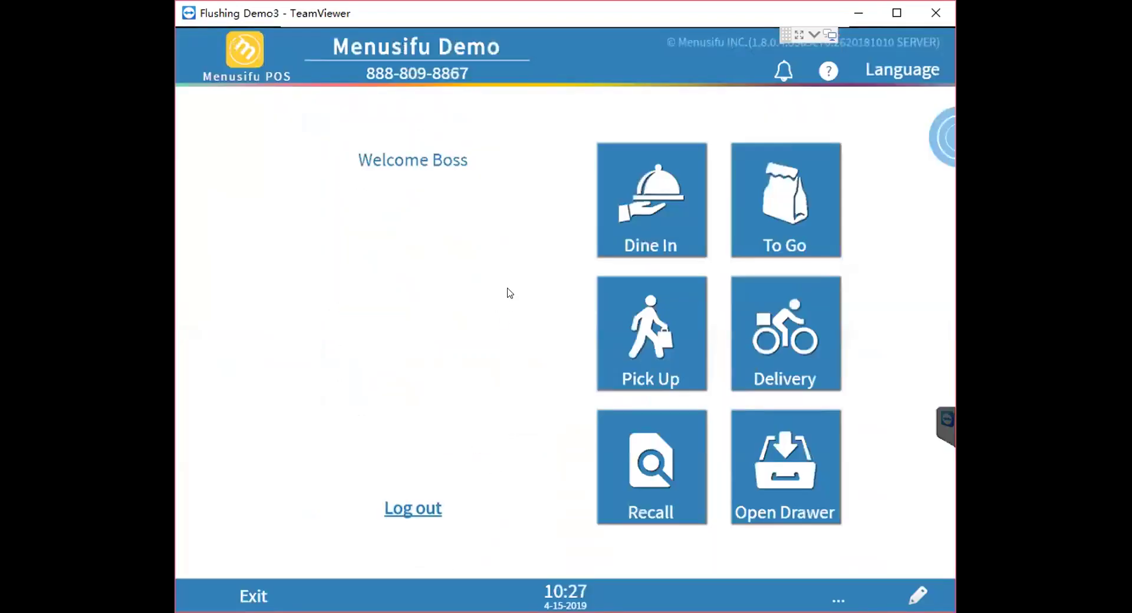
Step: Recall the unpaid table A3 order and open it for splitting, choosing to remove charges, discounts and tips
left_click(644, 483)
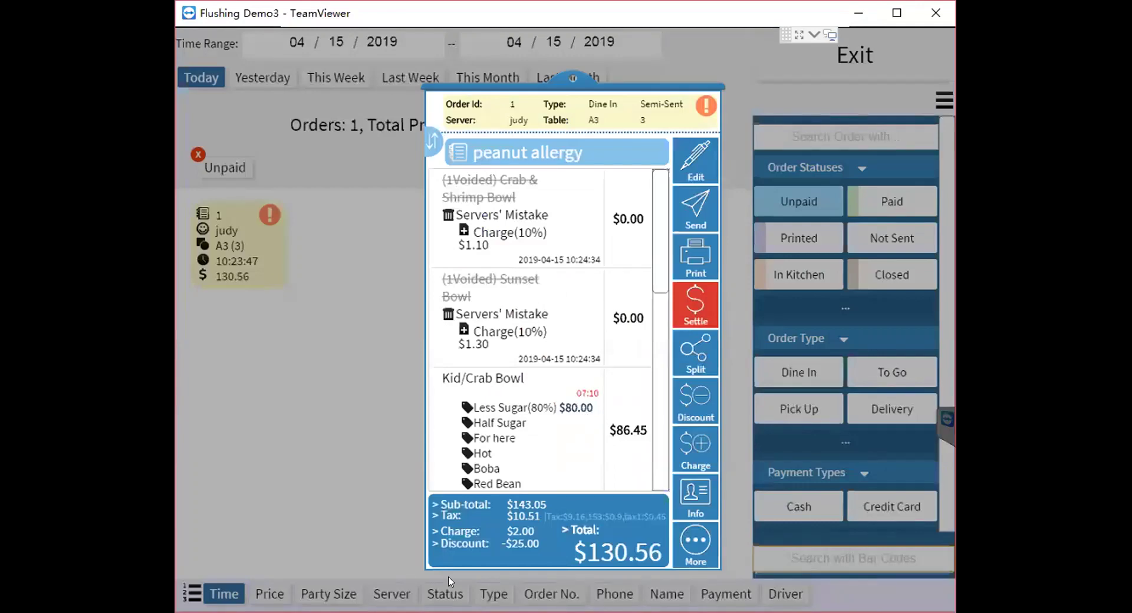
left_click(686, 338)
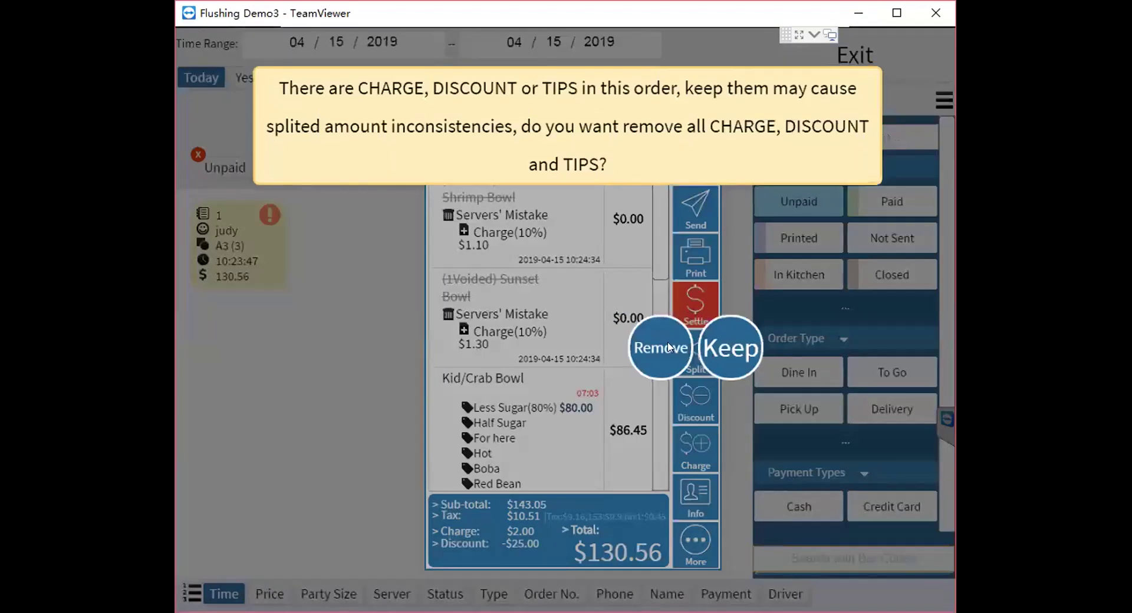
left_click(669, 348)
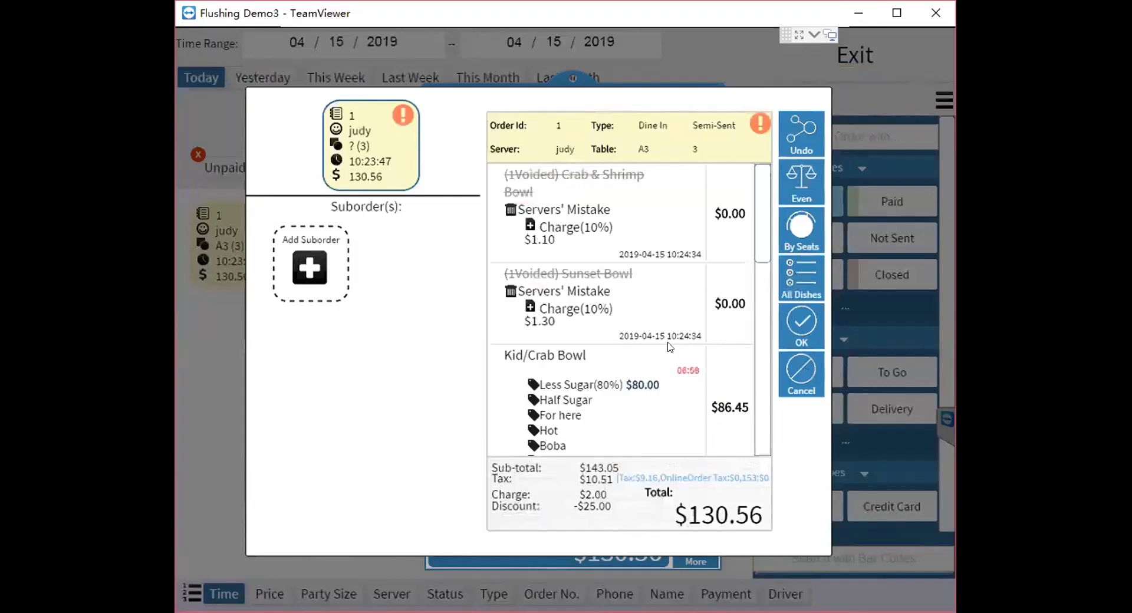
Step: Try splitting the order evenly into 3 suborders, and undo the split
left_click(794, 175)
left_click(495, 402)
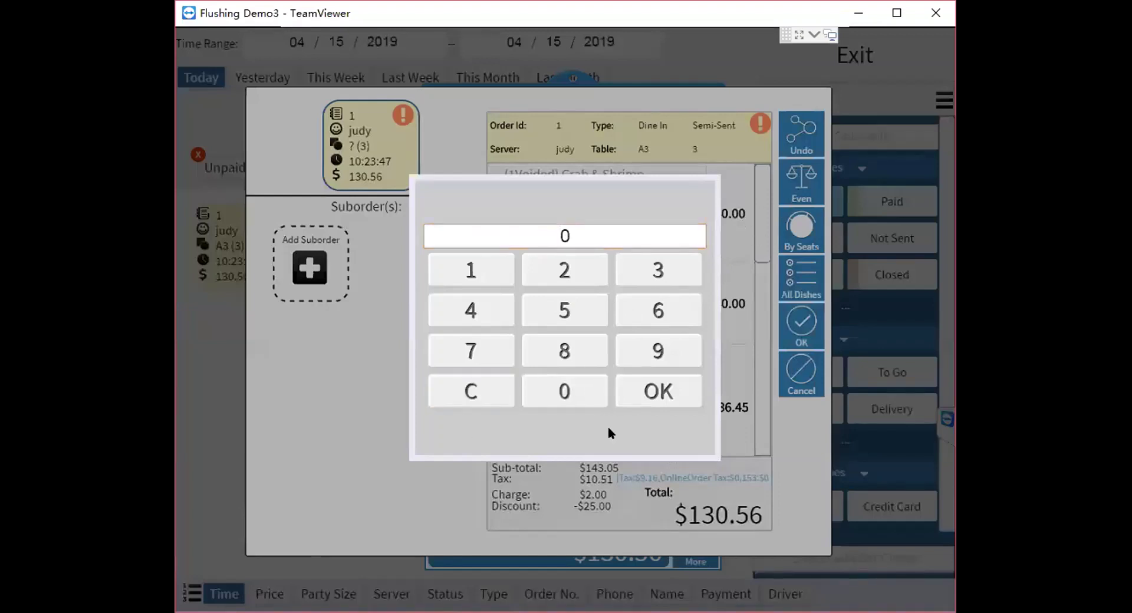
left_click(619, 494)
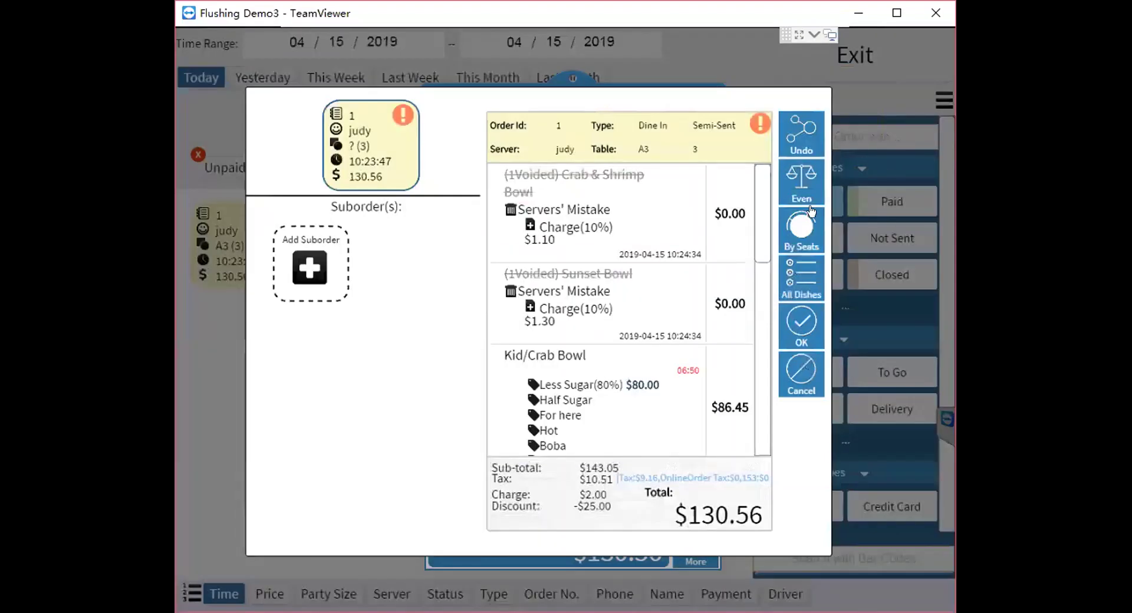
left_click(800, 172)
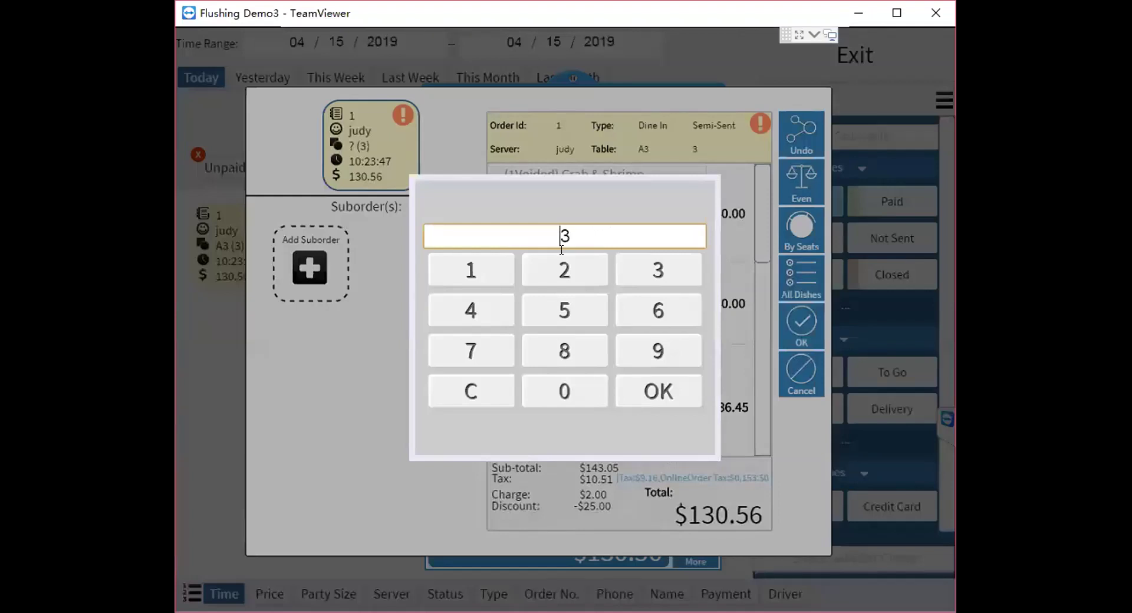
left_click(632, 406)
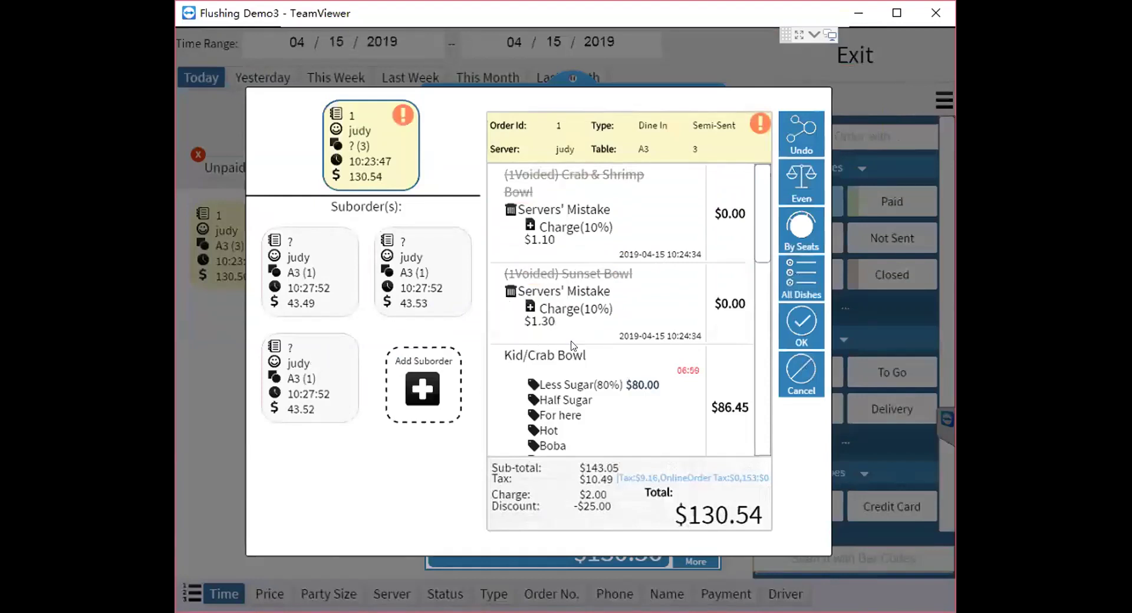
left_click(797, 131)
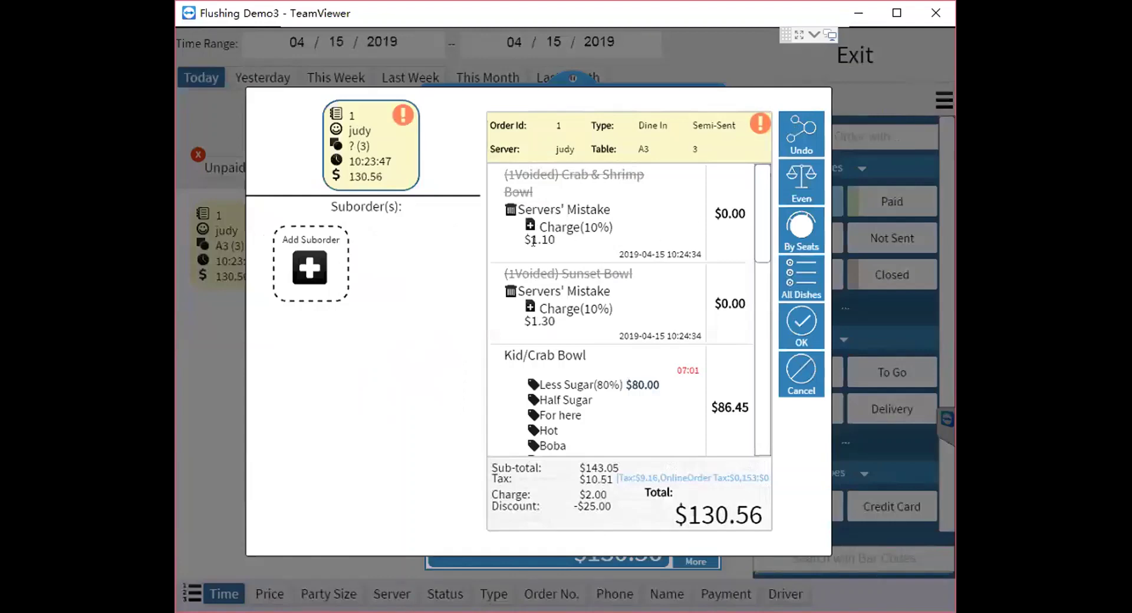
Step: Split the order by dishes into four suborders, share the fruit tea, beef broccoli and chicken broccoli among all four, and confirm
left_click(345, 278)
left_click_drag(568, 208, 448, 307)
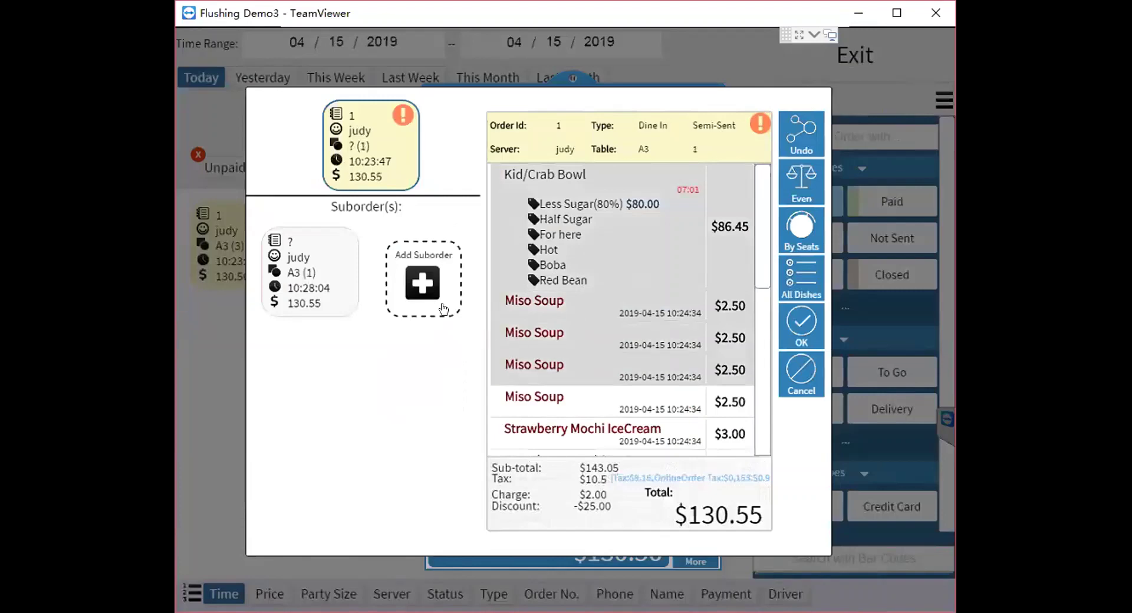
left_click(426, 283)
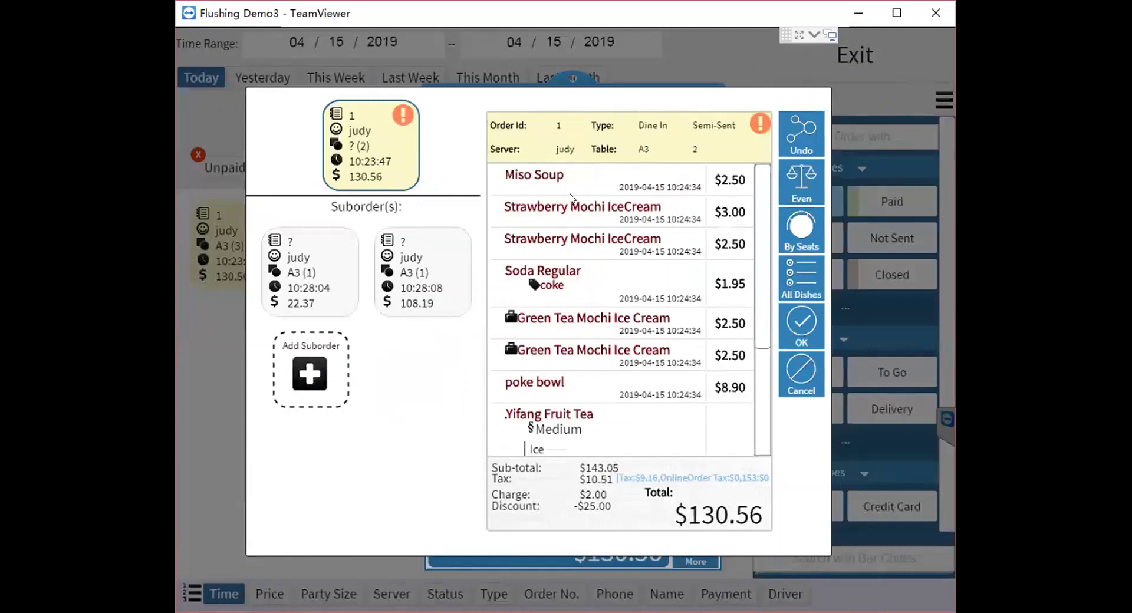
left_click_drag(557, 280, 451, 375)
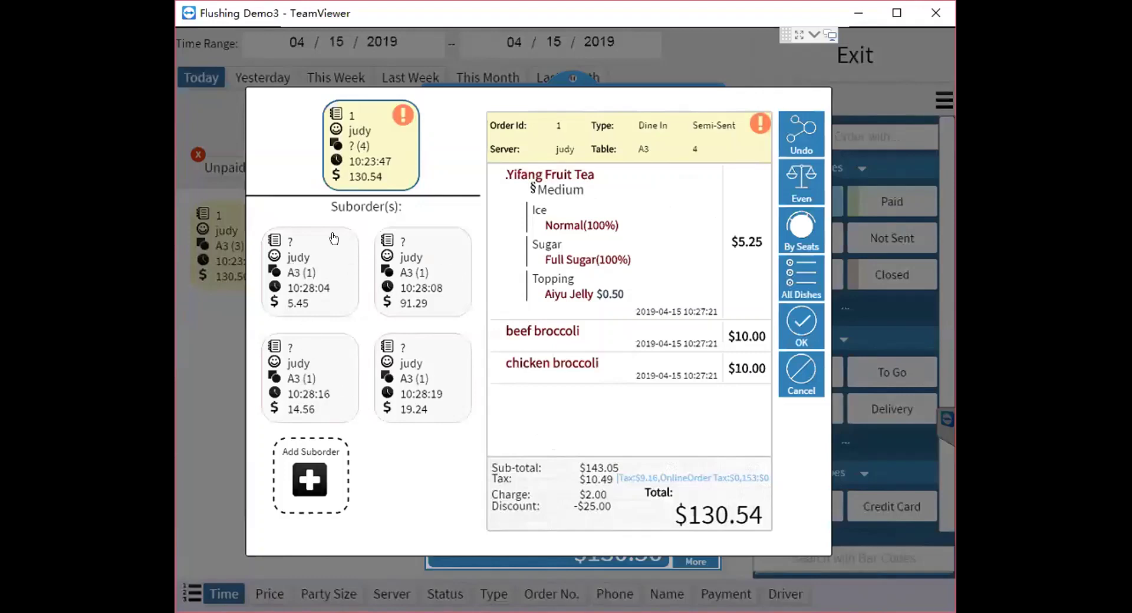
left_click(797, 345)
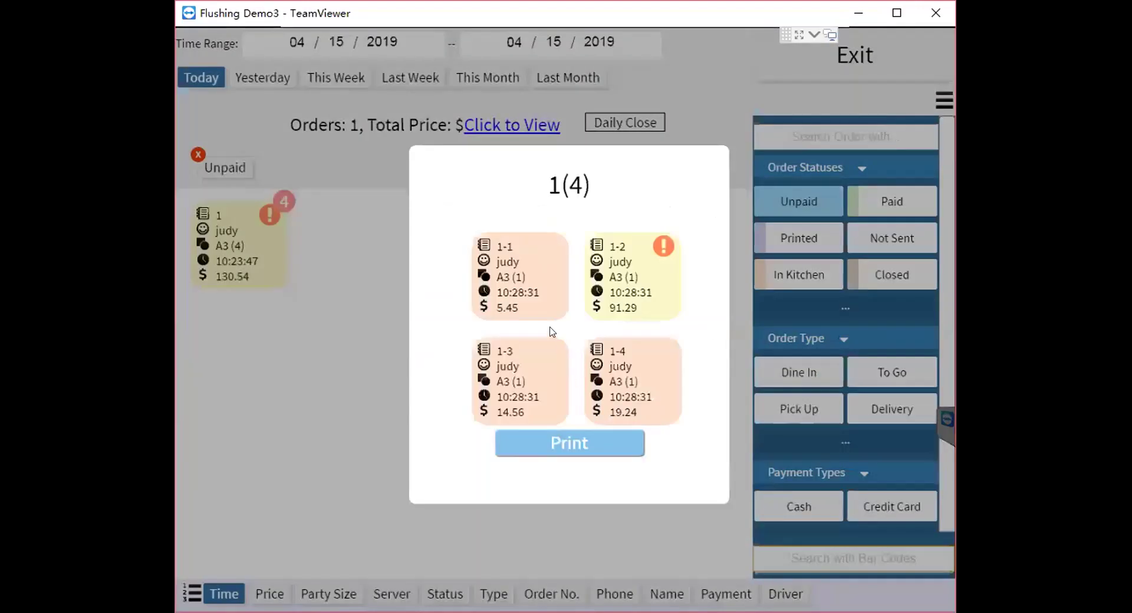
Step: Review the dishes and shared items in the first suborder, and return to the suborder overview
left_click(586, 305)
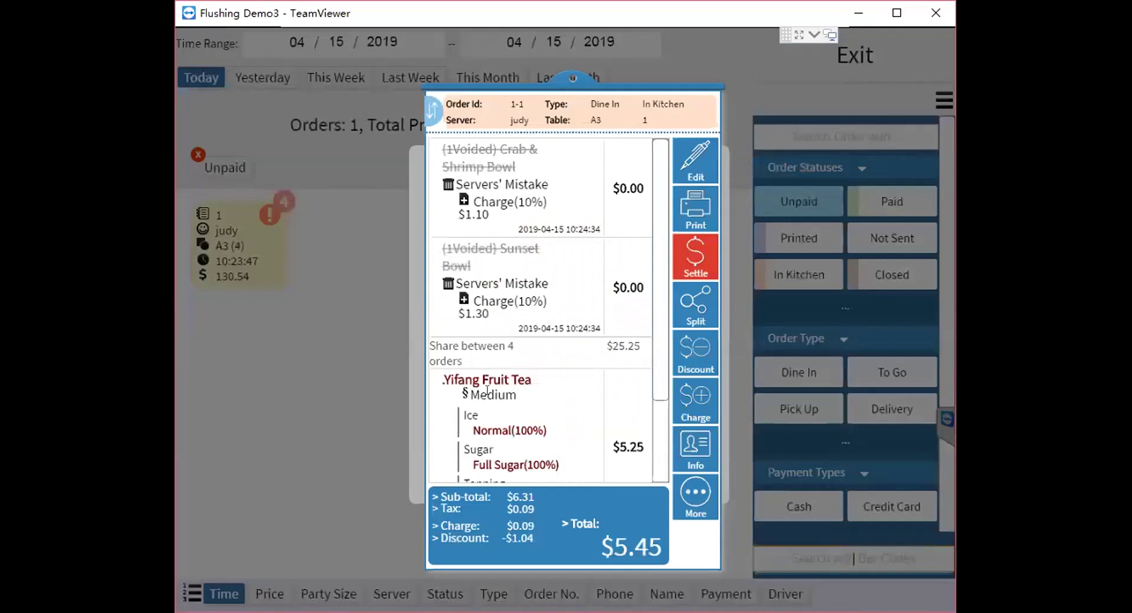
scroll(554, 350, "down", 3)
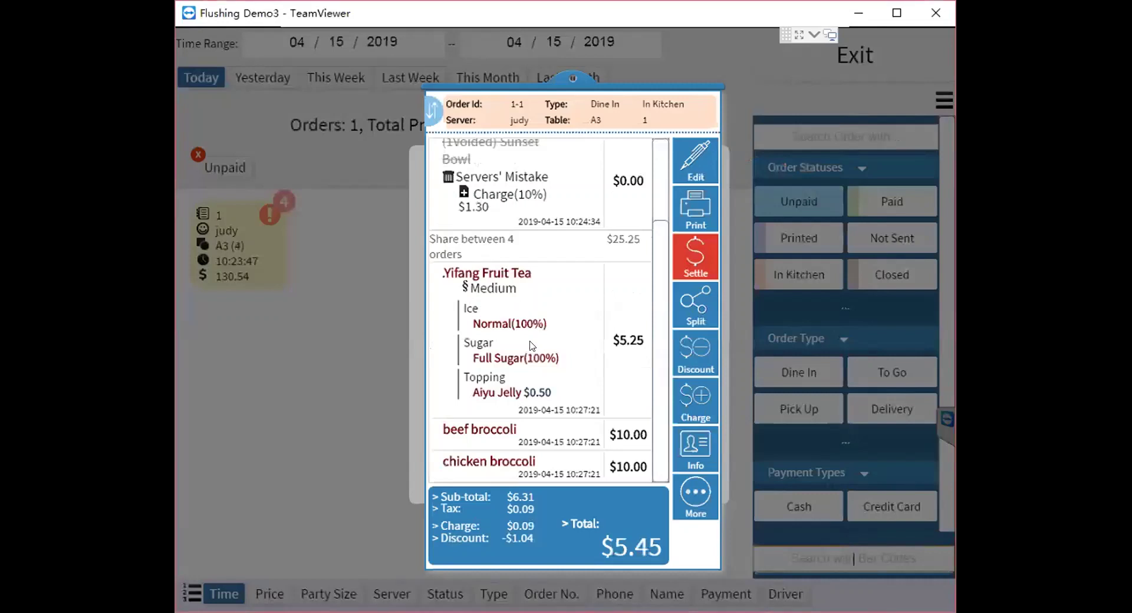
left_click(411, 387)
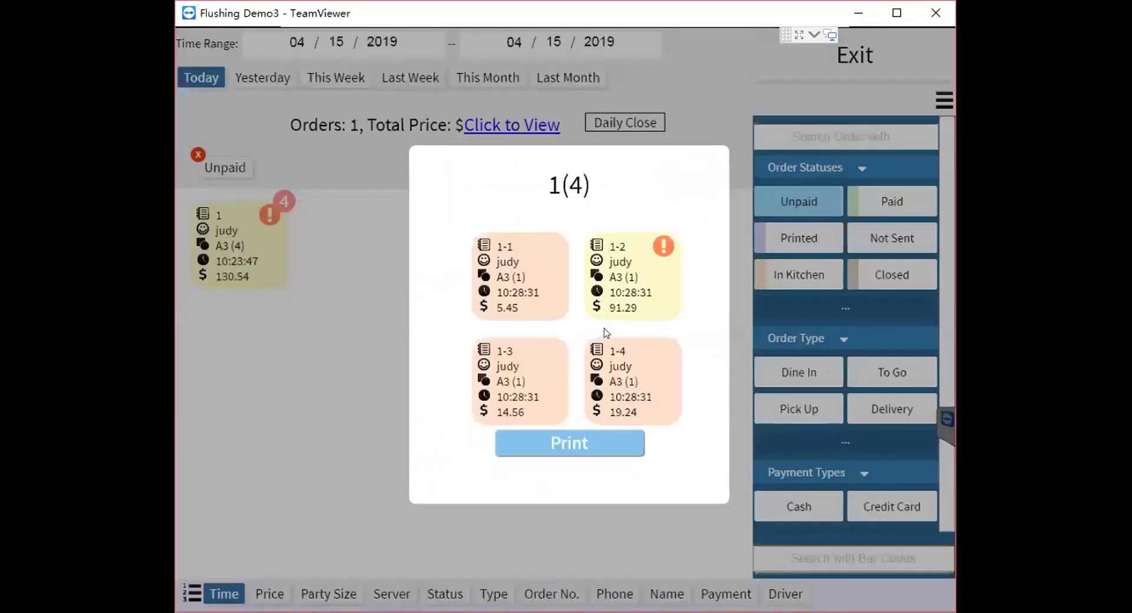
Step: Open suborder 1-2 for settlement, set the payment amount to $50.00 and pay that part in cash
left_click(614, 282)
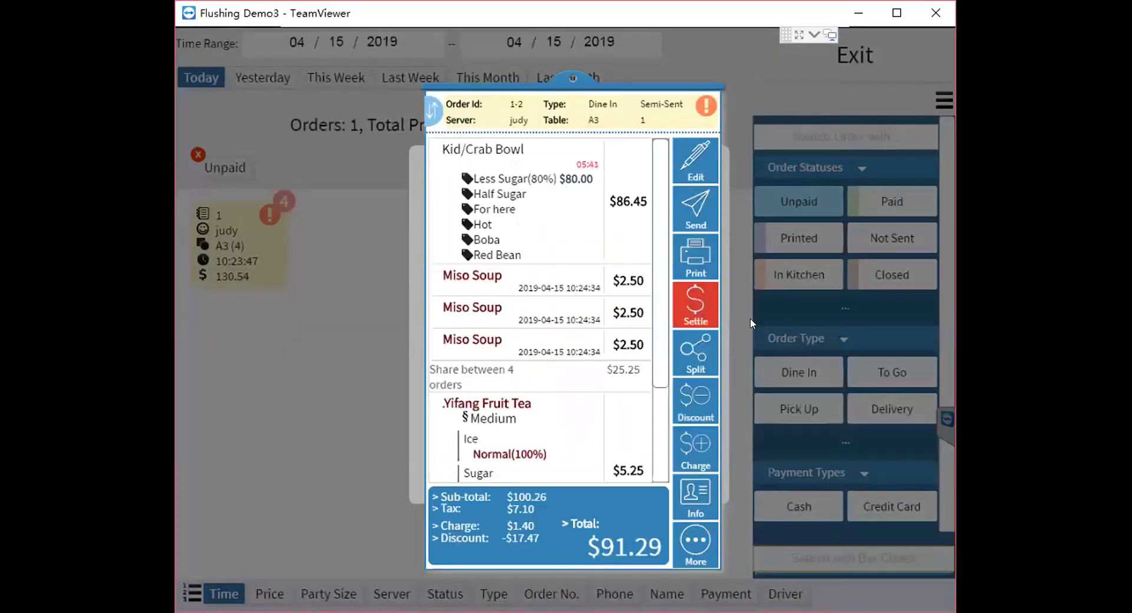
left_click(688, 306)
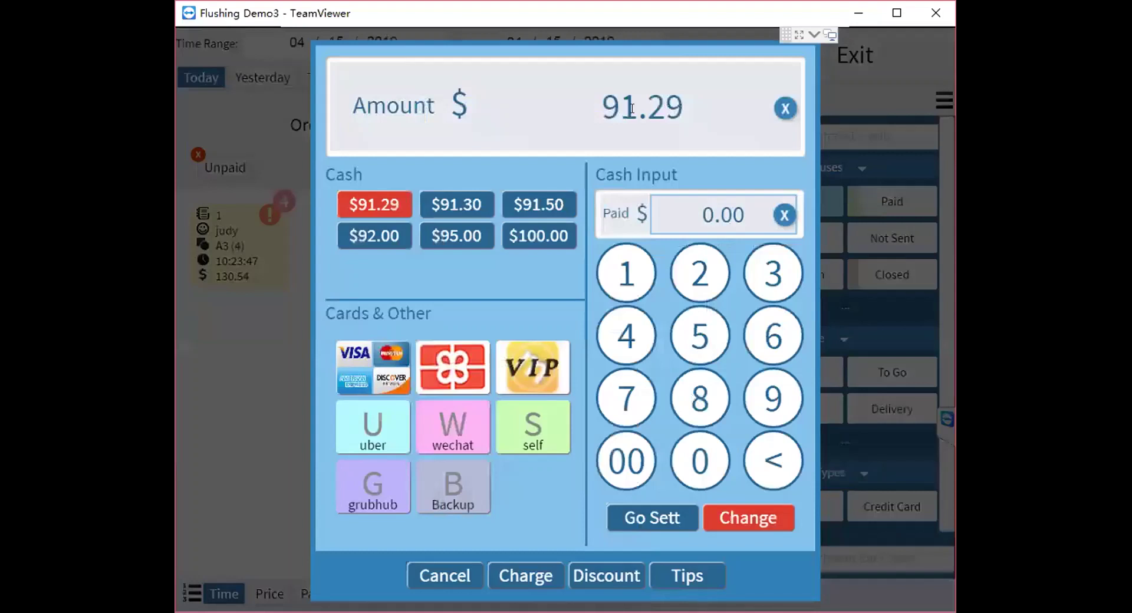
left_click(623, 116)
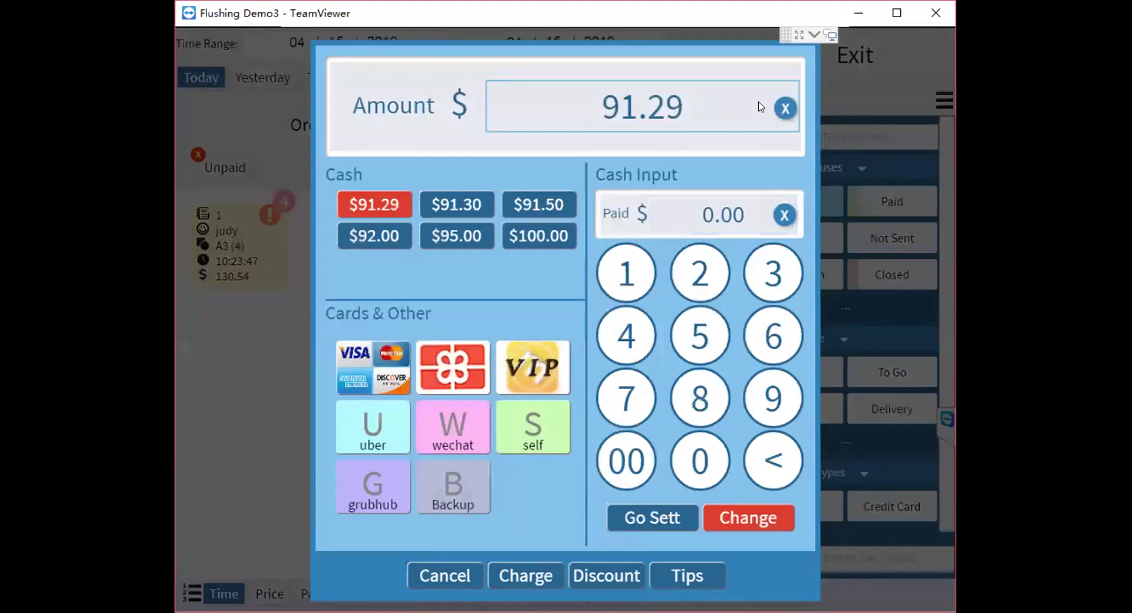
left_click(785, 107)
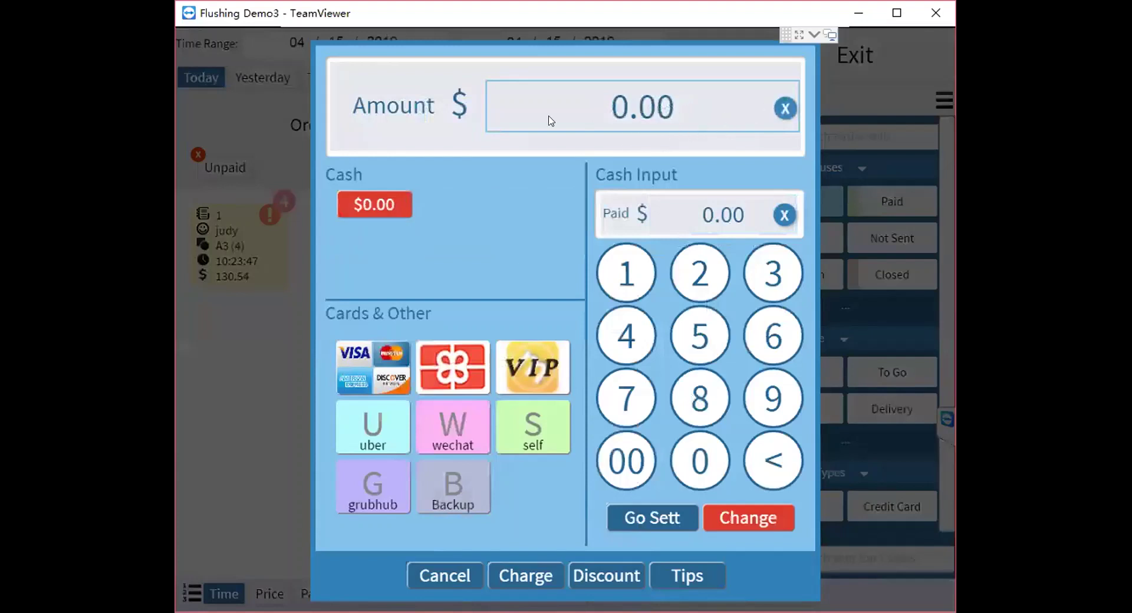
left_click(700, 337)
left_click(698, 459)
left_click(609, 458)
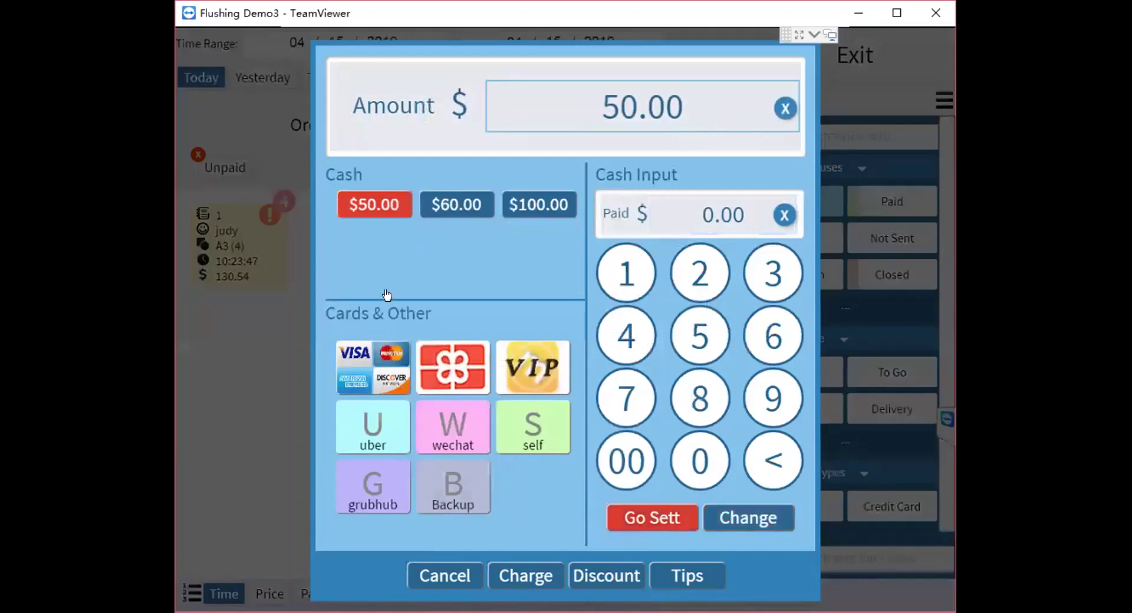
left_click(346, 206)
left_click(614, 576)
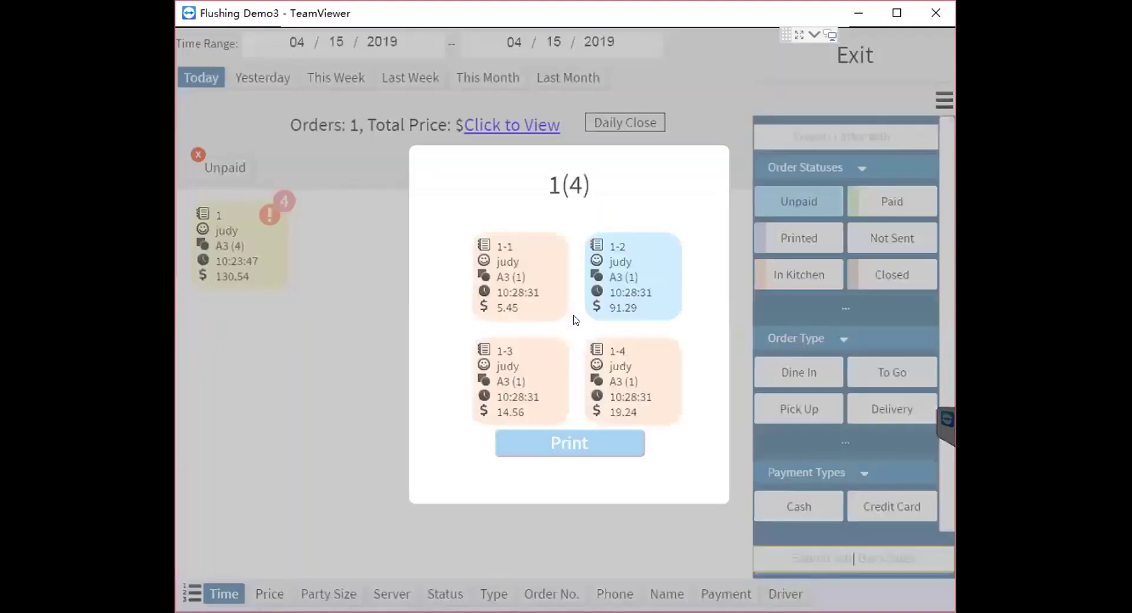
Step: Reopen suborder 1-2, settle the remaining $41.29 in cash and close the payment window
left_click(613, 283)
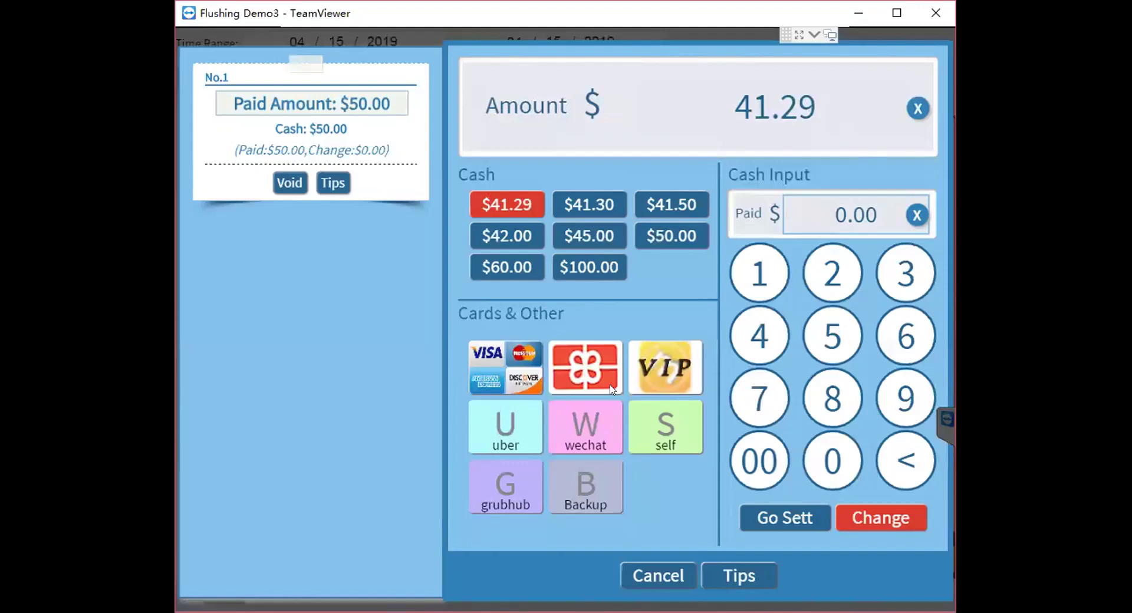
left_click(504, 208)
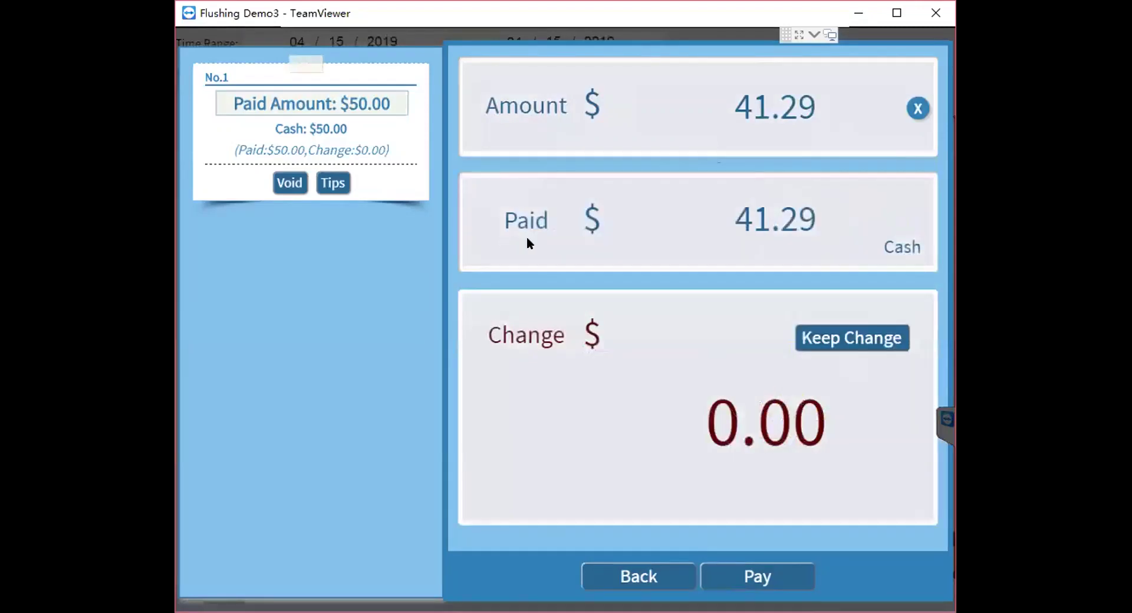
left_click(752, 585)
left_click(819, 89)
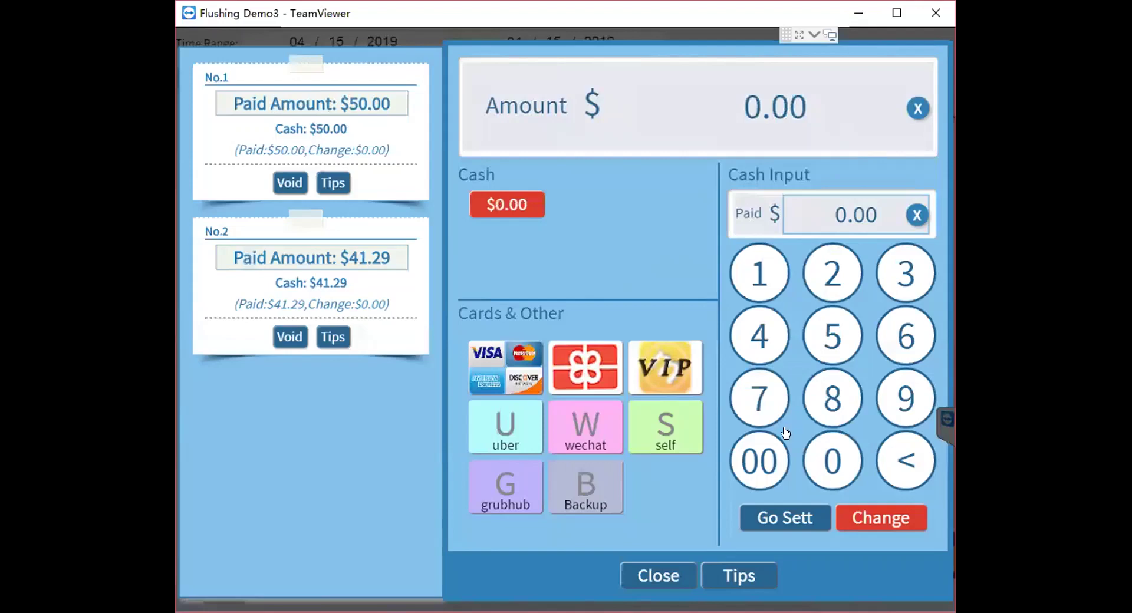
left_click(659, 576)
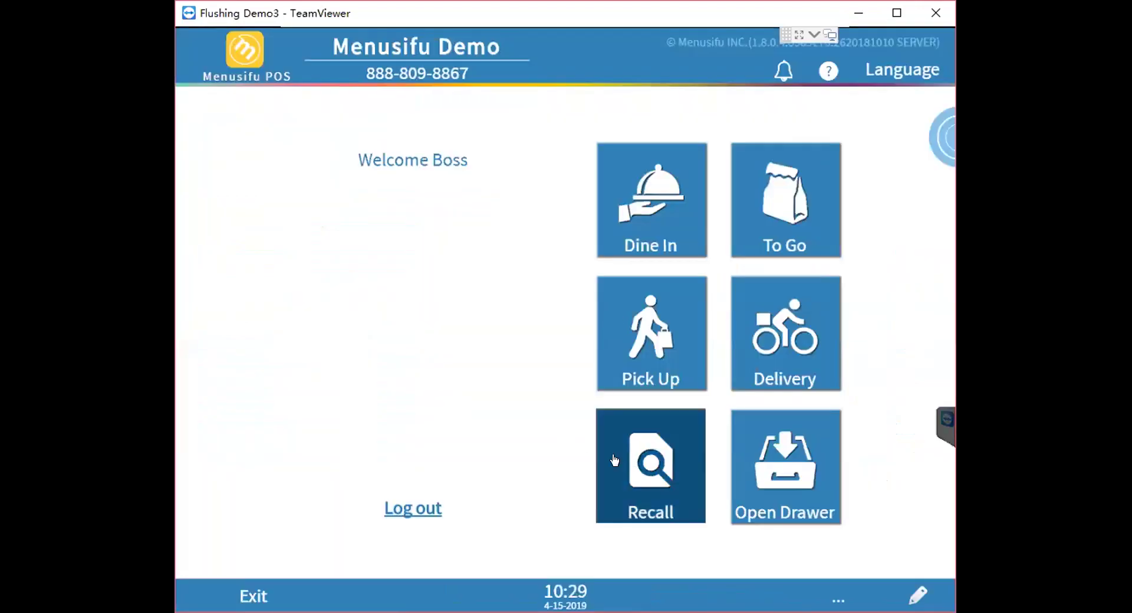
Step: Recall the paid suborder 1-2 and add a $6.92 tip to its first cash payment
left_click(633, 460)
left_click(274, 269)
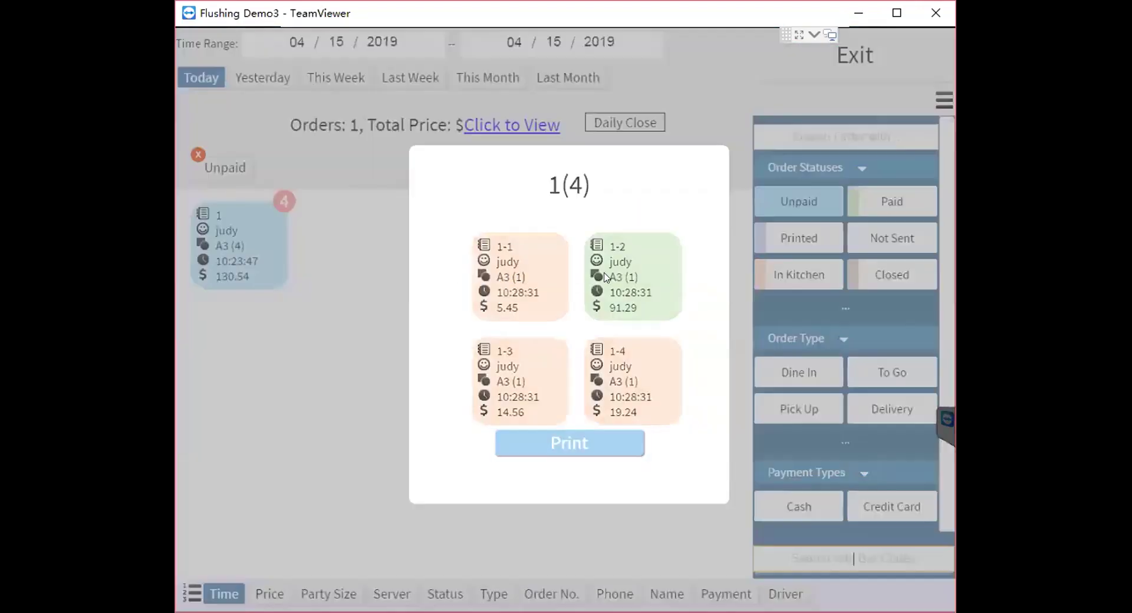
left_click(606, 278)
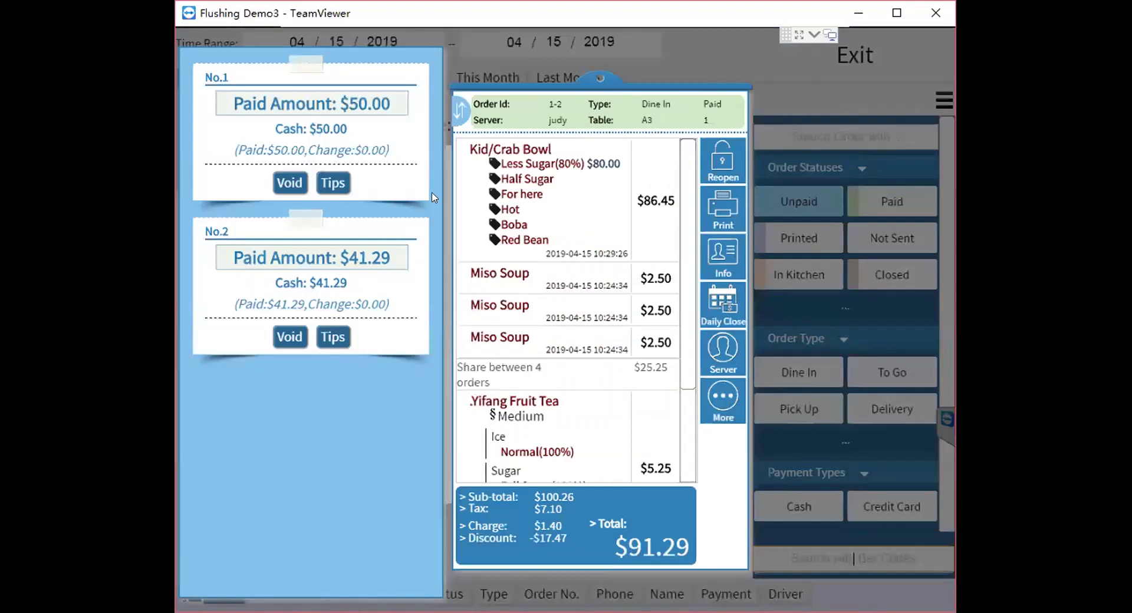
left_click(333, 183)
left_click(742, 429)
left_click(851, 224)
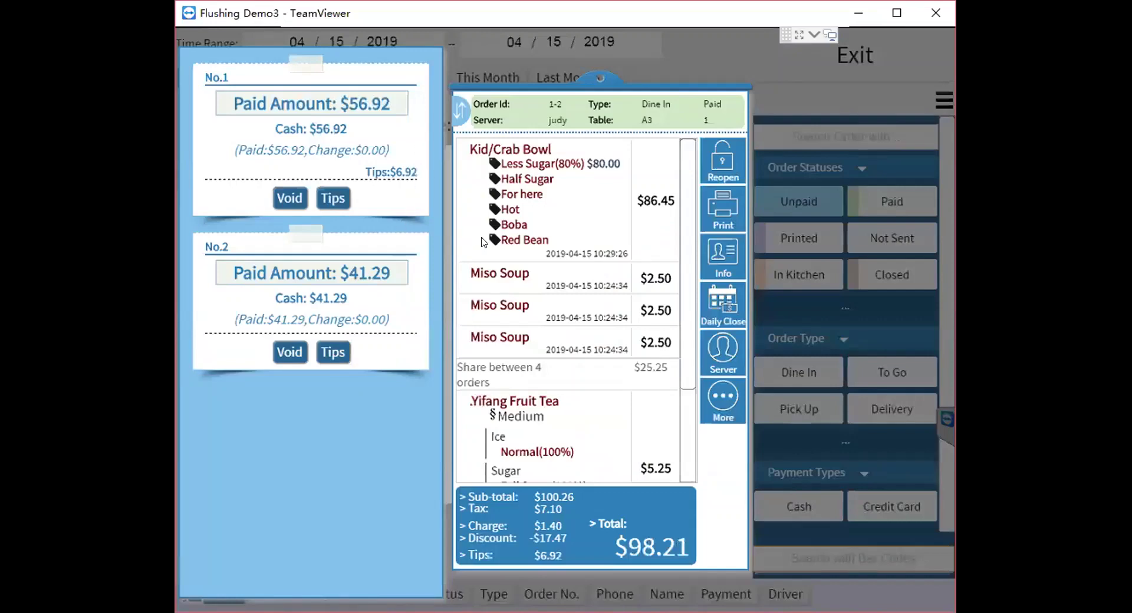
Step: Add a 20% tip of $7.62 to the second payment and change the first payment's tip to $9.22
left_click(333, 352)
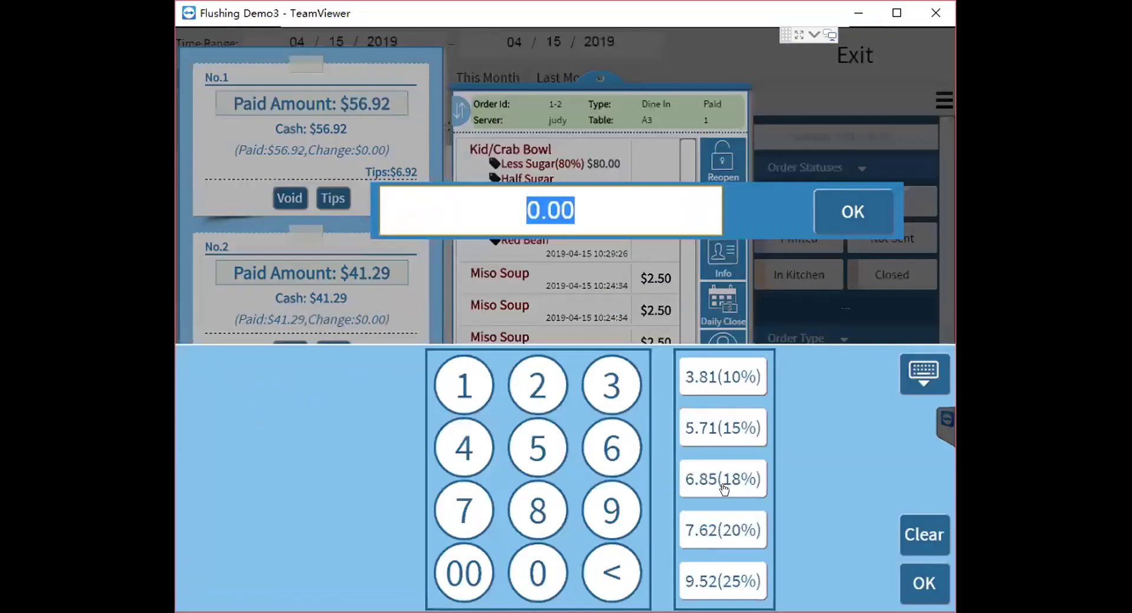
left_click(722, 527)
left_click(852, 212)
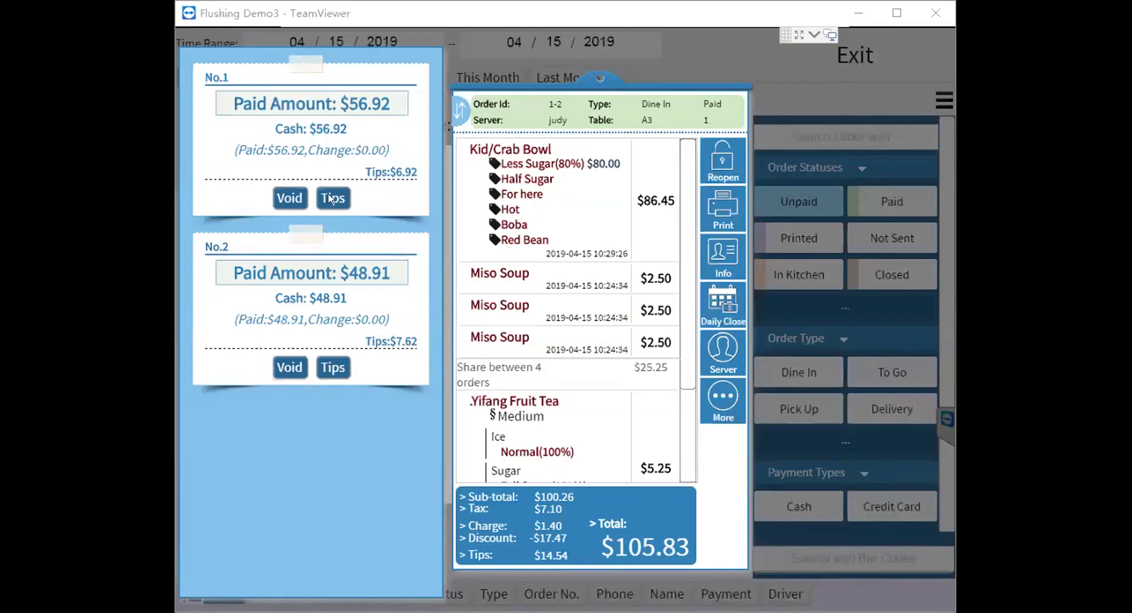
left_click(684, 489)
left_click(723, 530)
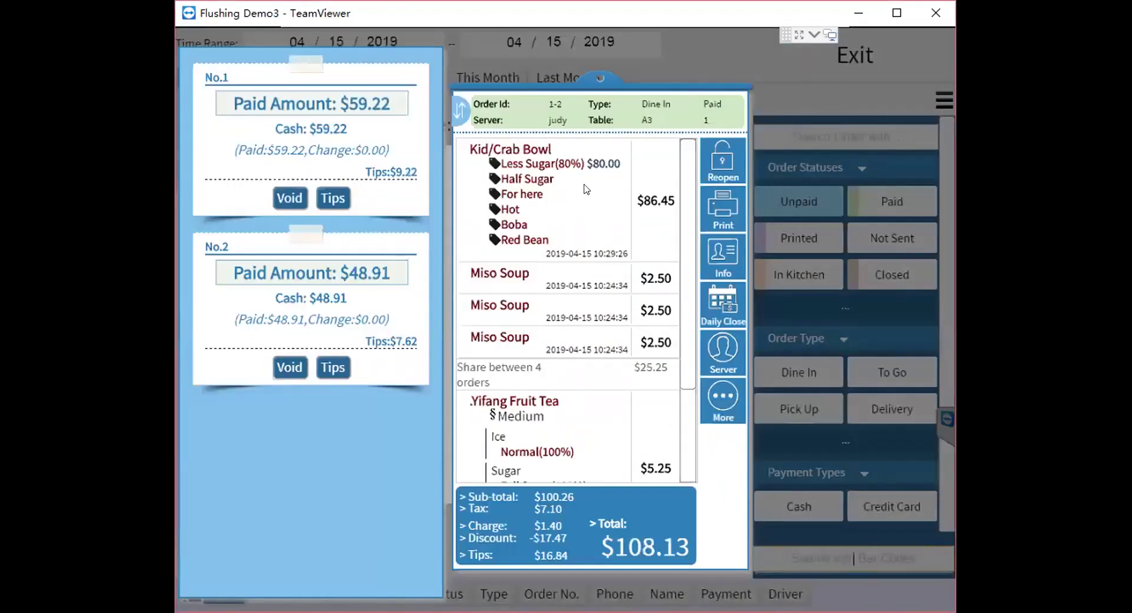
Step: Perform the daily close on suborder 1-2, reopen it and try to void its first payment
left_click(724, 299)
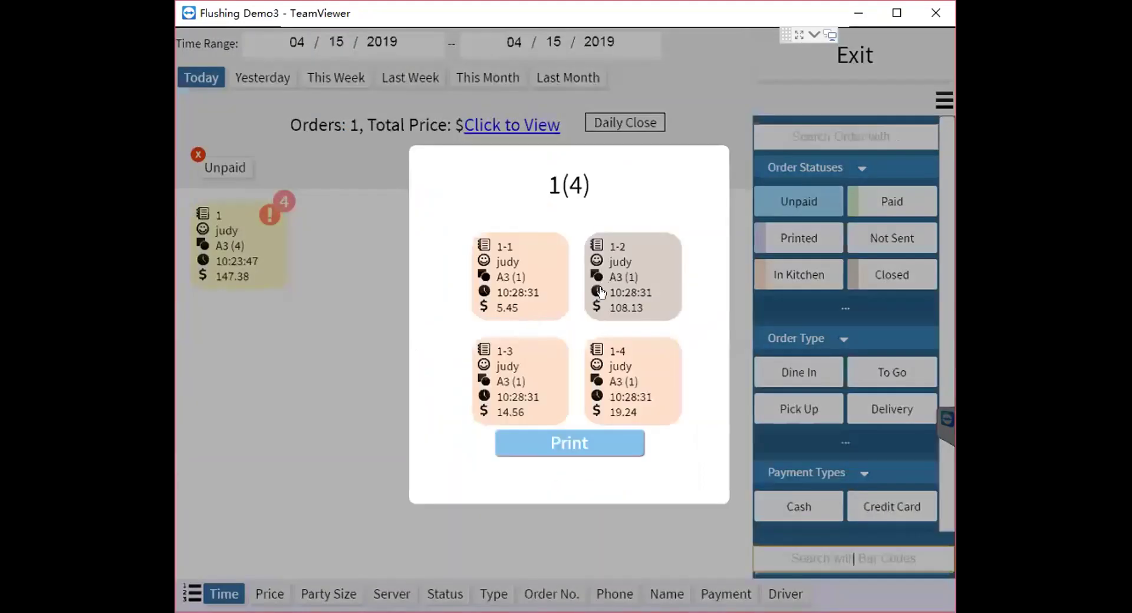
left_click(619, 282)
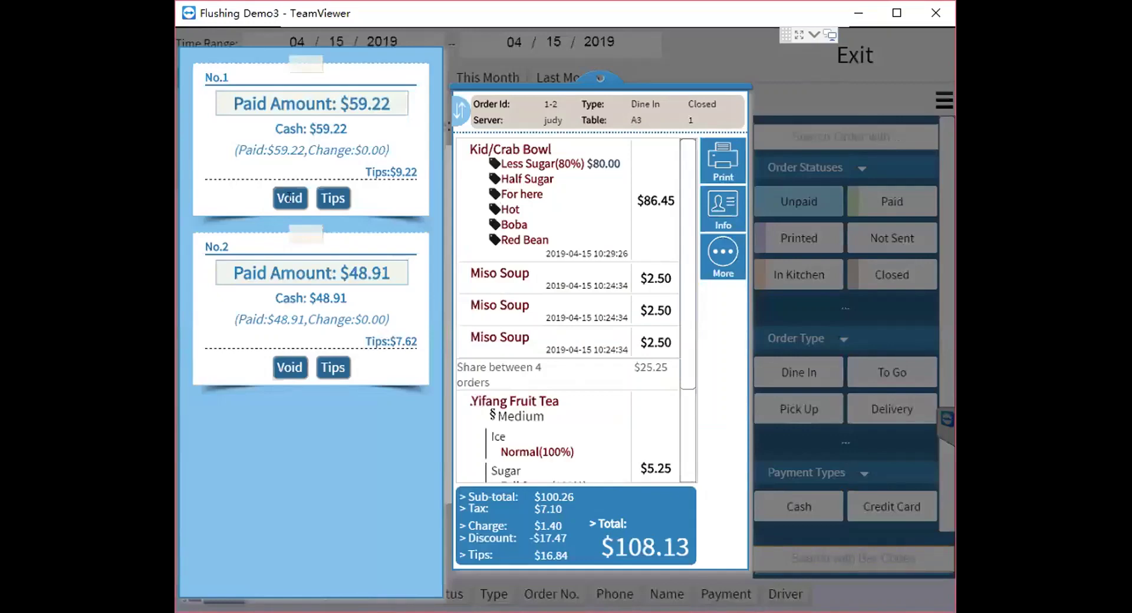
left_click(290, 199)
left_click(278, 196)
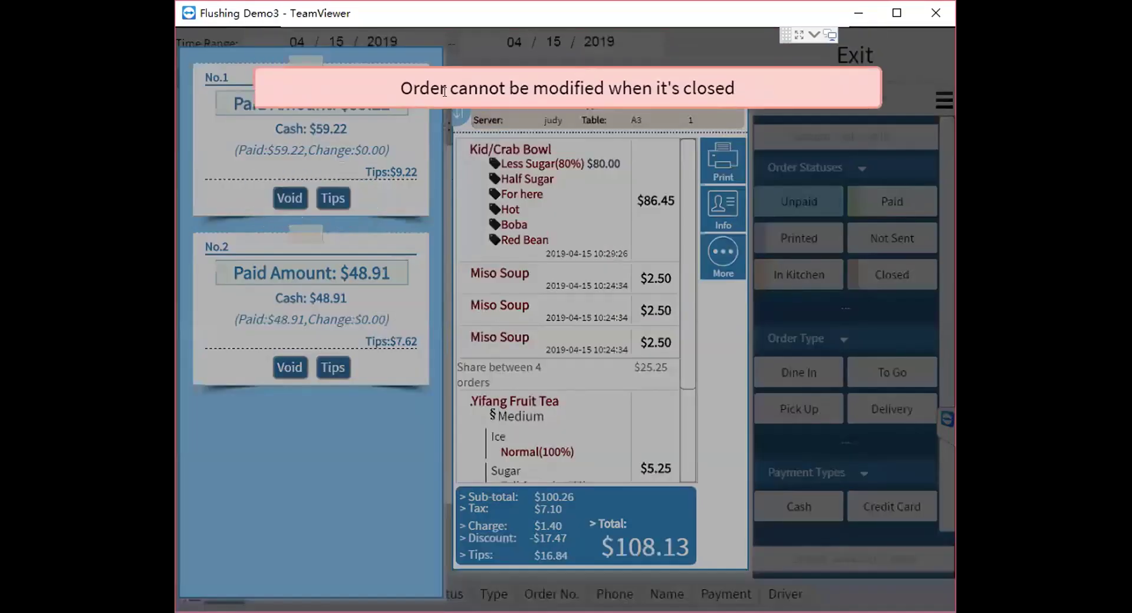
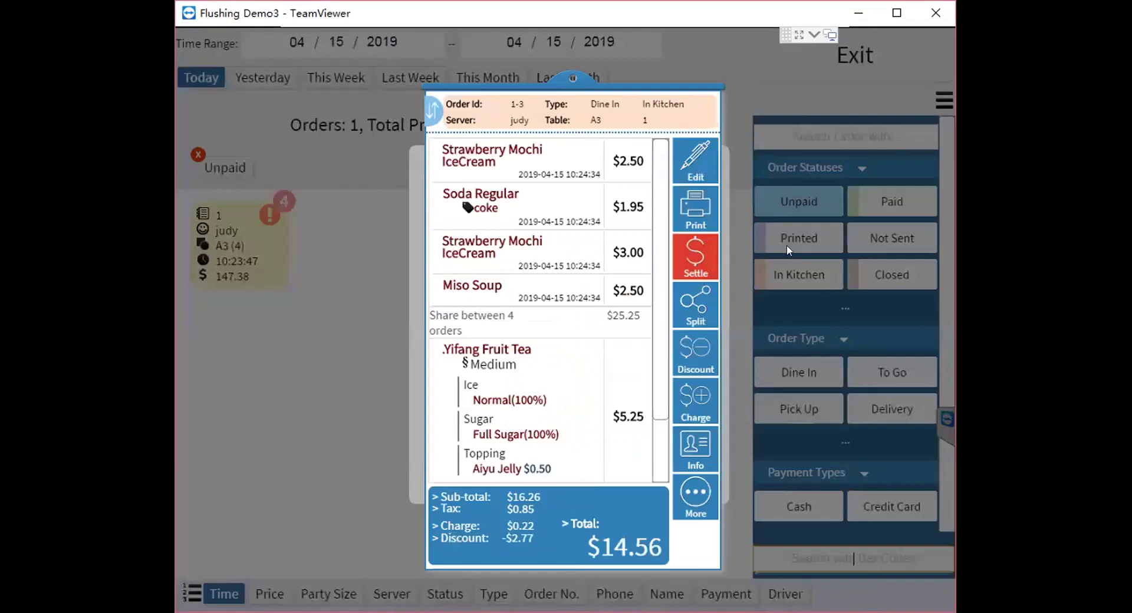
Step: Return to the order list, open the daily close view and select the unpaid suborders 1-1, 1-3 and 1-4
left_click(763, 285)
left_click(329, 379)
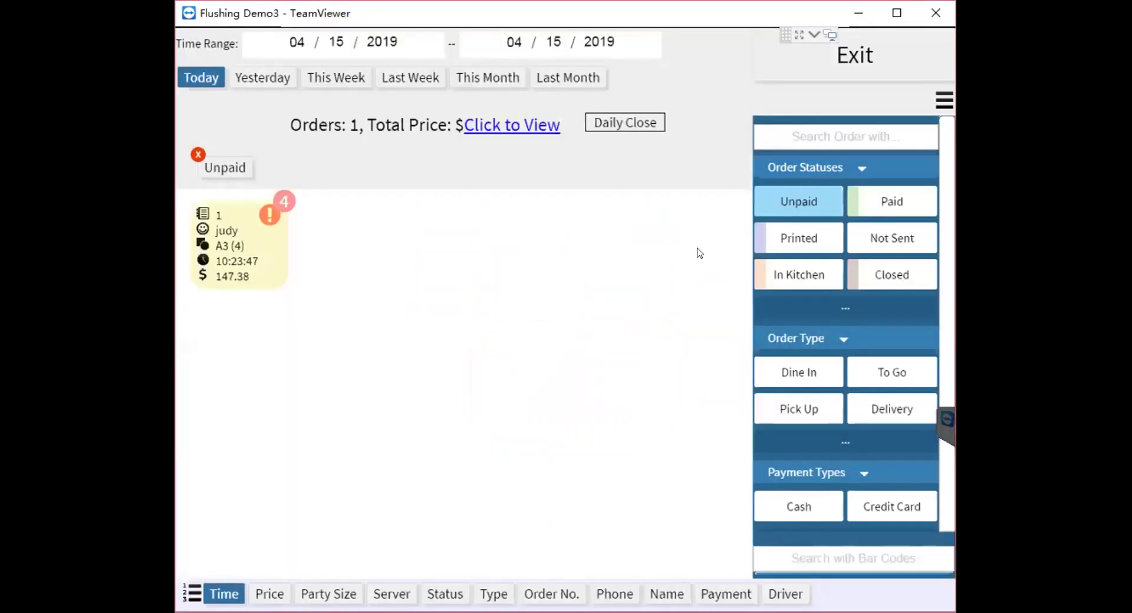
left_click(614, 125)
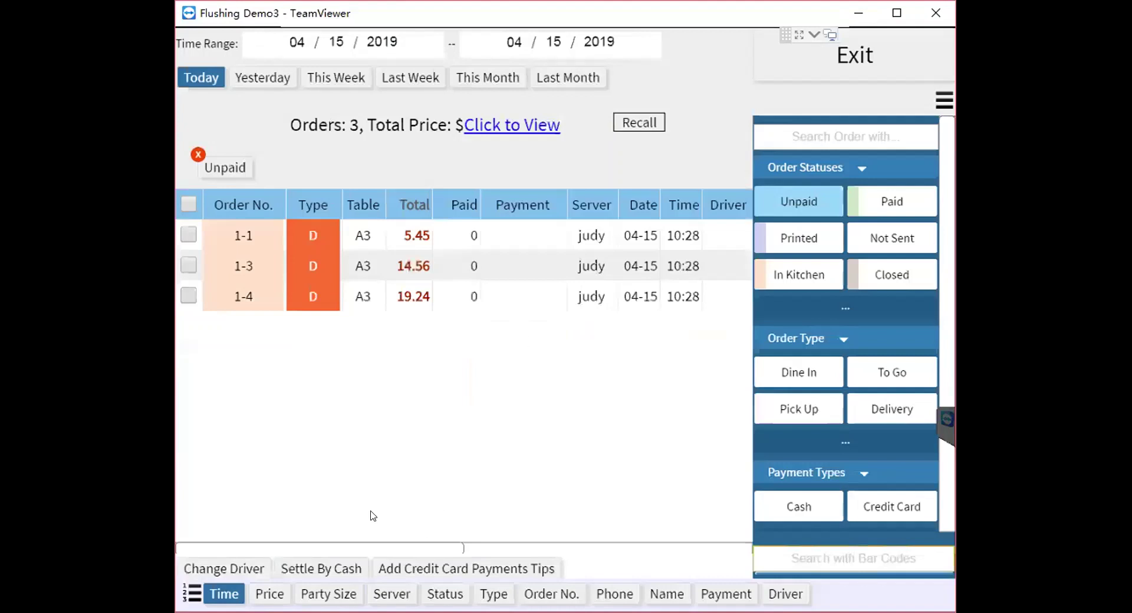
left_click_drag(372, 548, 323, 536)
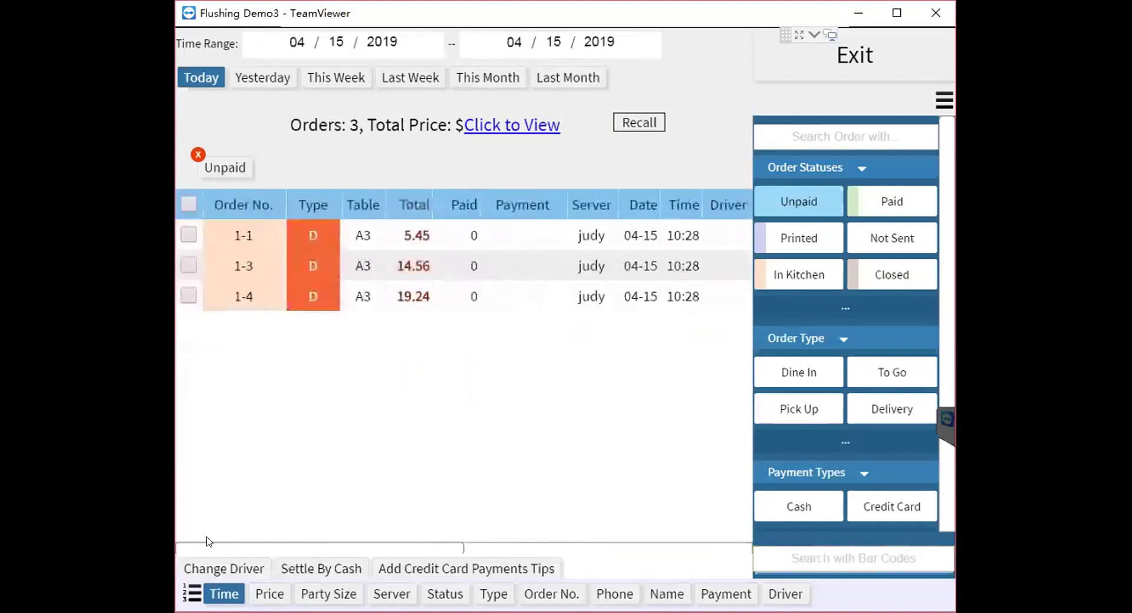
left_click(631, 123)
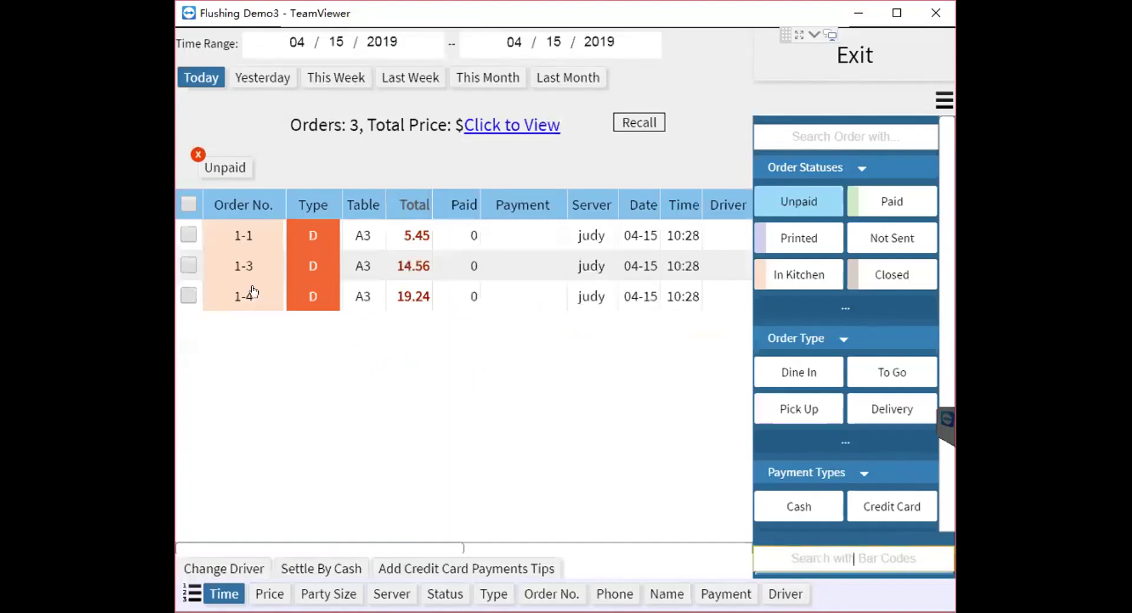
left_click(189, 236)
left_click(189, 266)
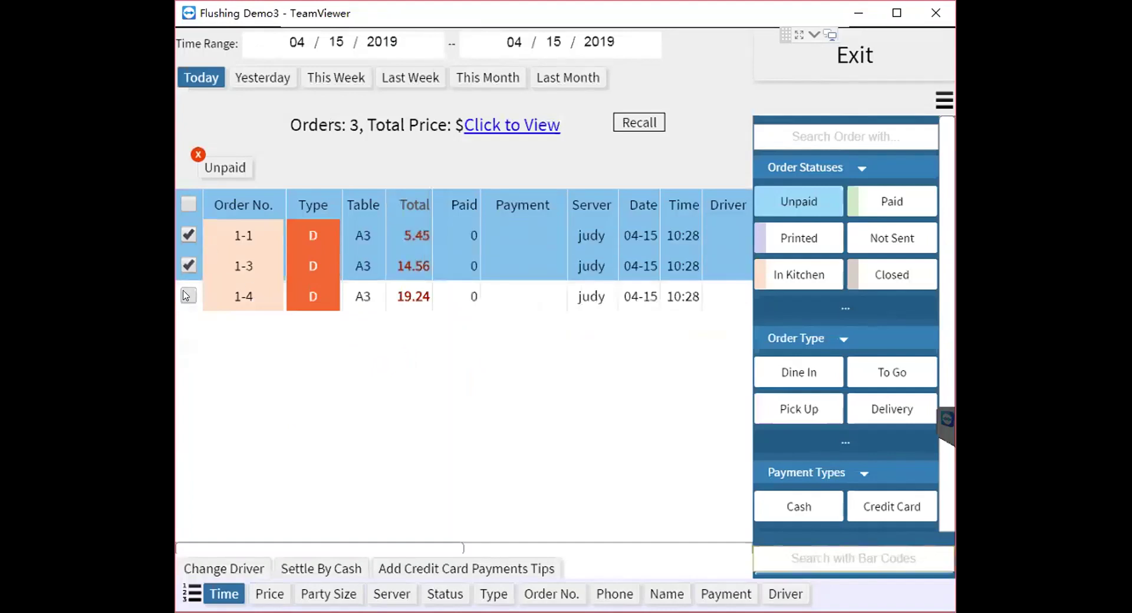
left_click(189, 296)
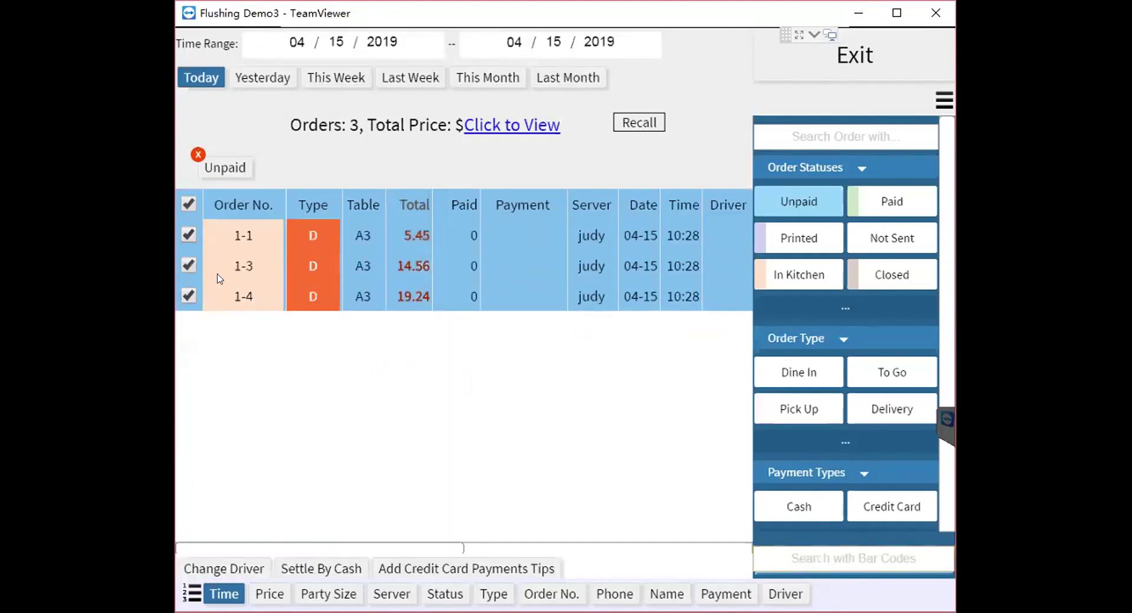
Step: View the credit card payment tips entry table, return to the recalled orders and exit to the home screen
left_click(205, 570)
left_click(401, 570)
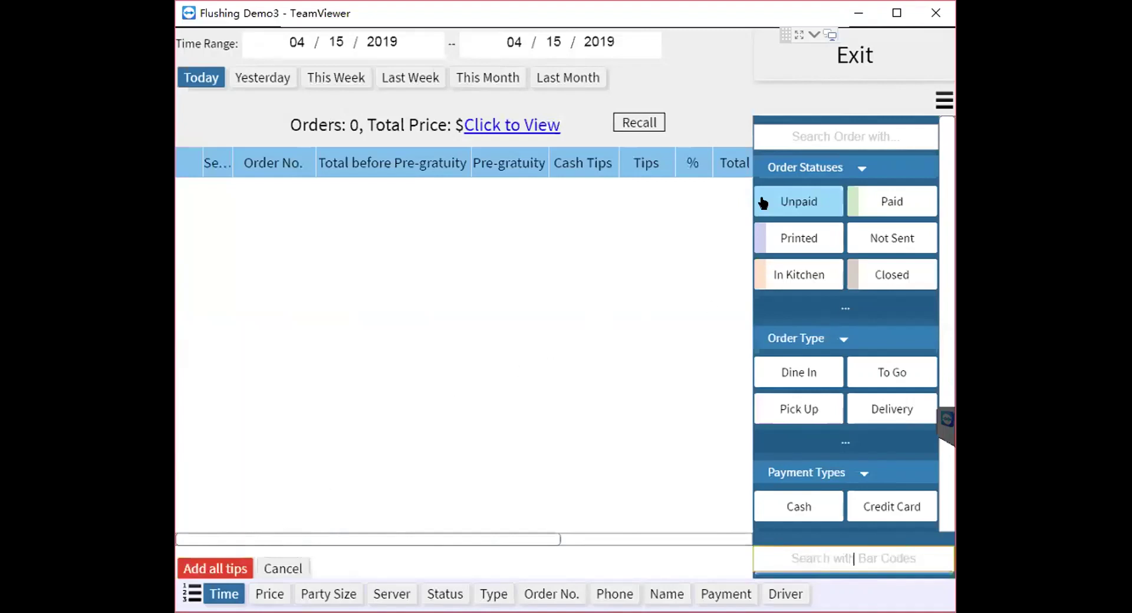
left_click(641, 124)
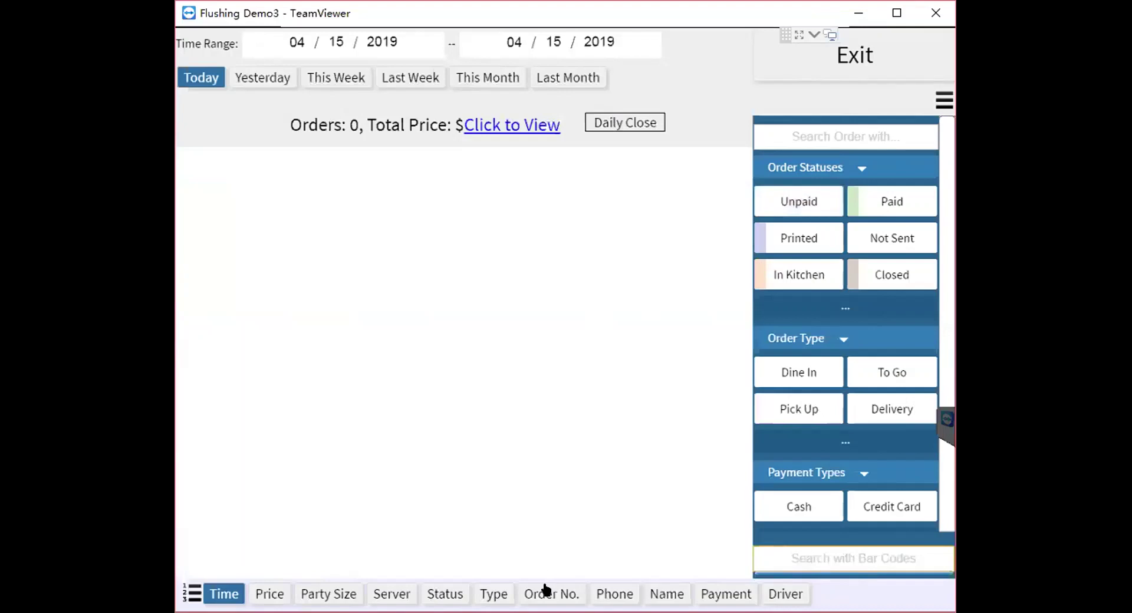
left_click(809, 60)
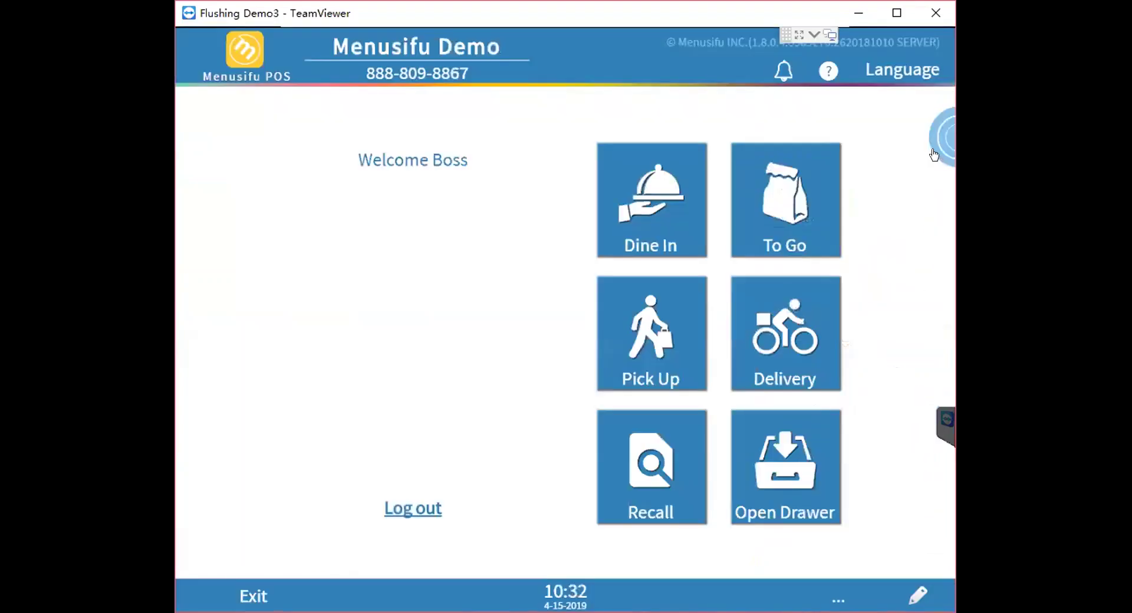
Step: Try to open the Batch function from the home screen's additional functions, and dismiss the password prompt
left_click(938, 158)
left_click(912, 471)
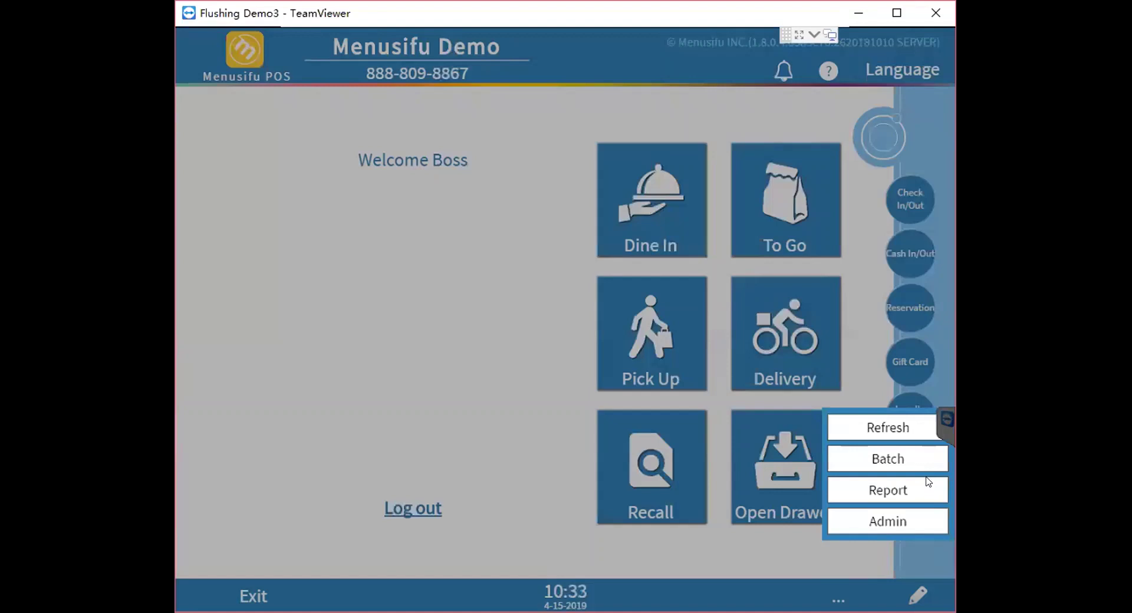
left_click(277, 359)
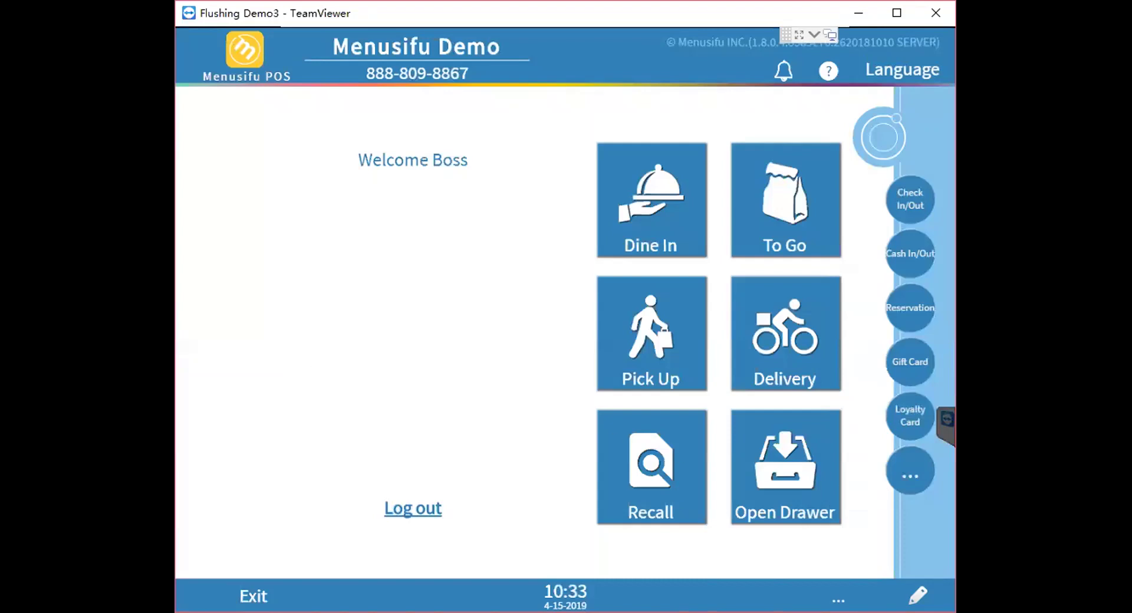
left_click(907, 461)
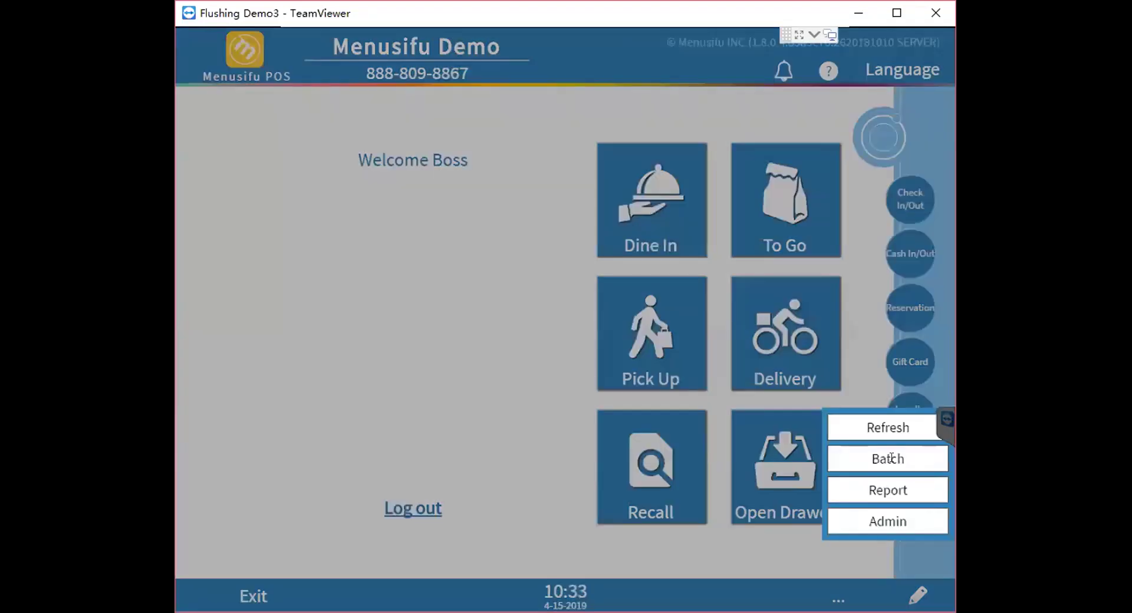
left_click(888, 459)
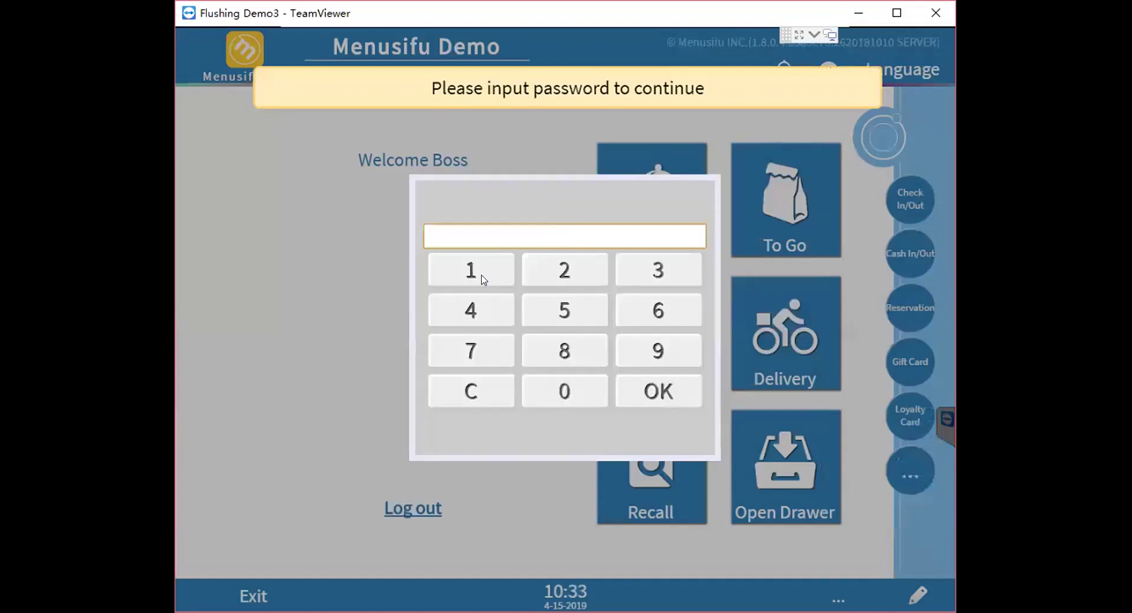
left_click(374, 308)
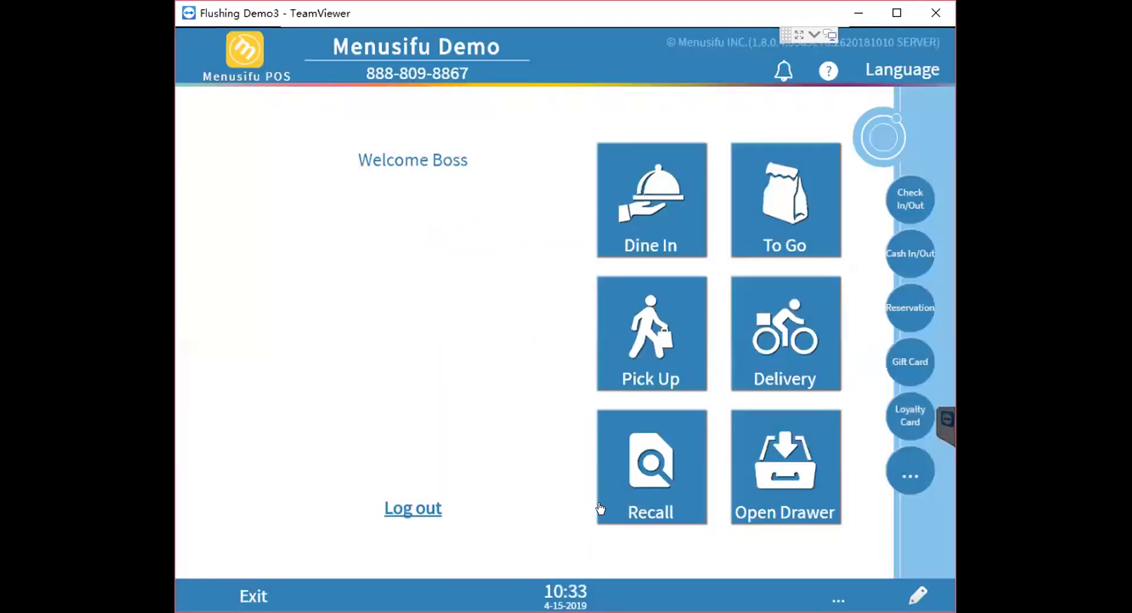
Step: Recall today's orders, remove the Unpaid filter, view suborder 1-2's payment details under order 1, and return to the home screen
left_click(617, 468)
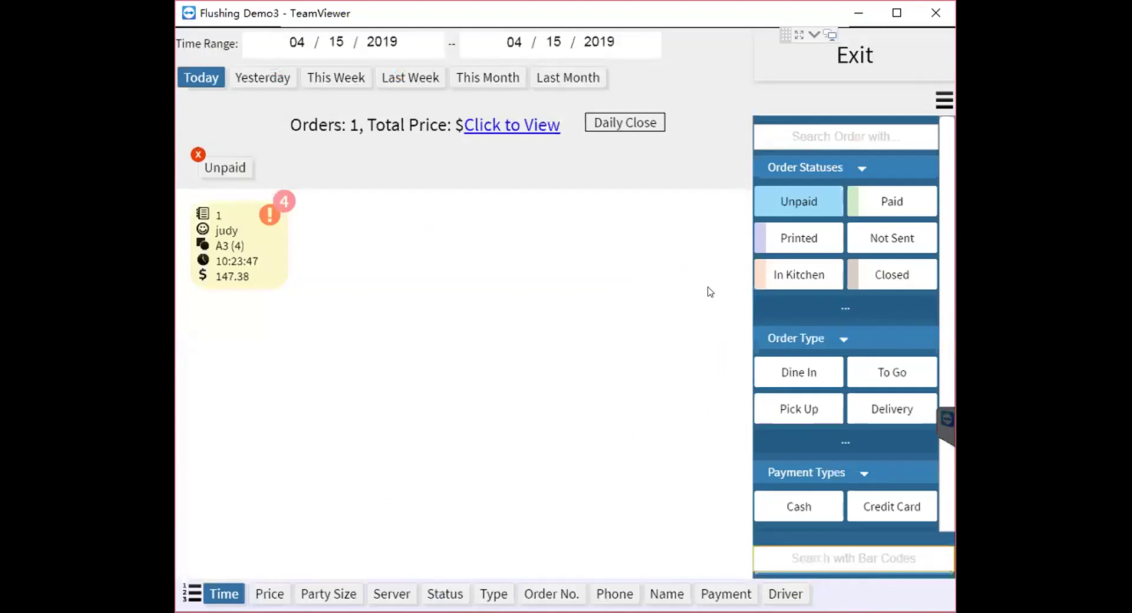
left_click(795, 200)
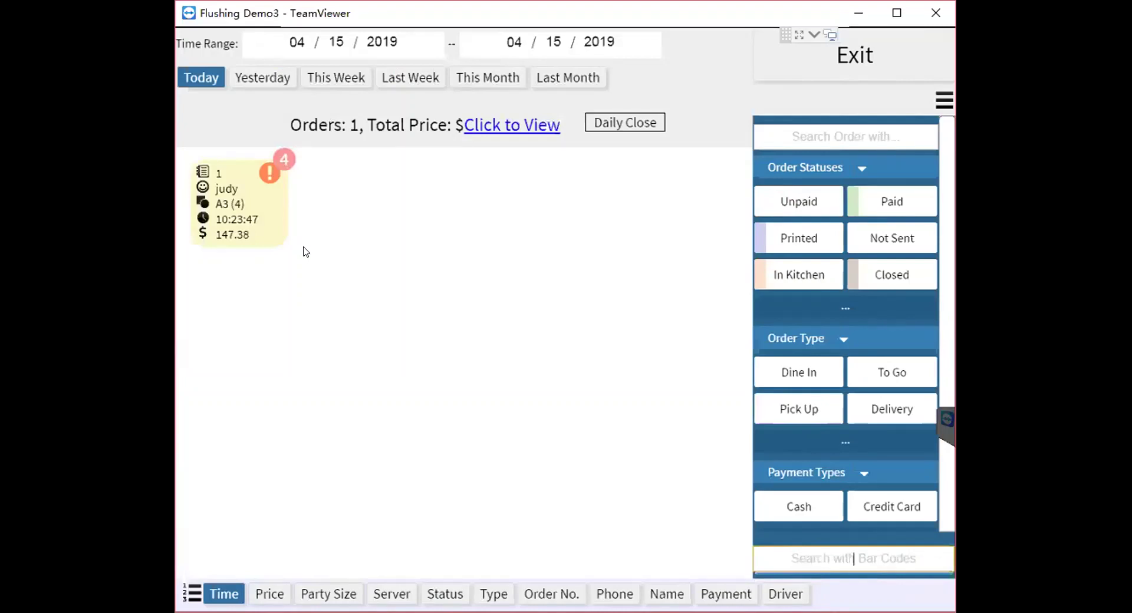
left_click(283, 227)
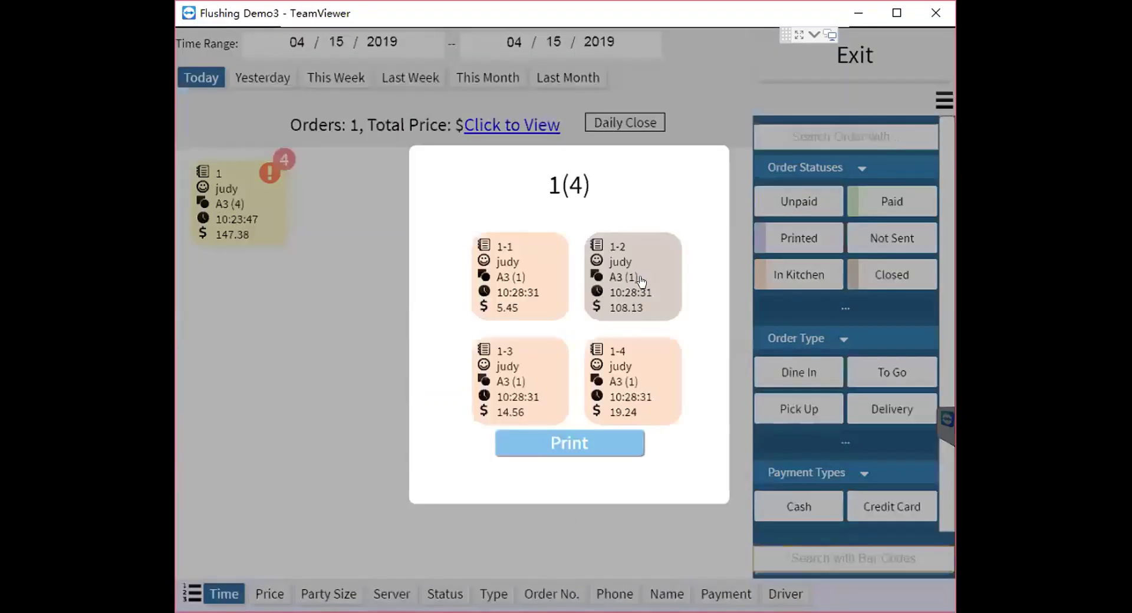
left_click(642, 282)
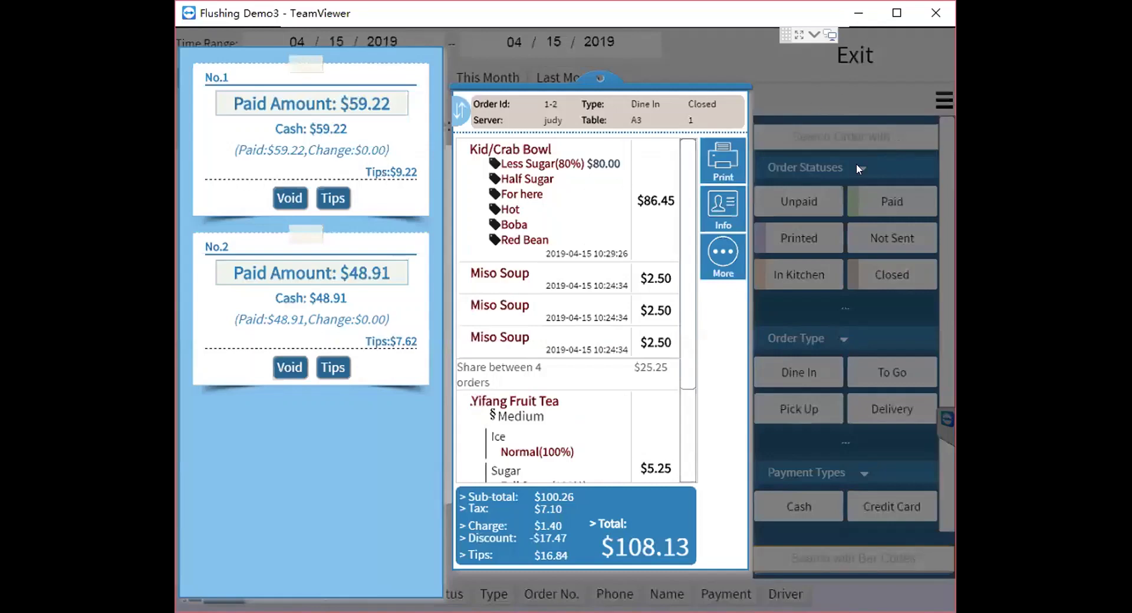
left_click(820, 97)
left_click(736, 134)
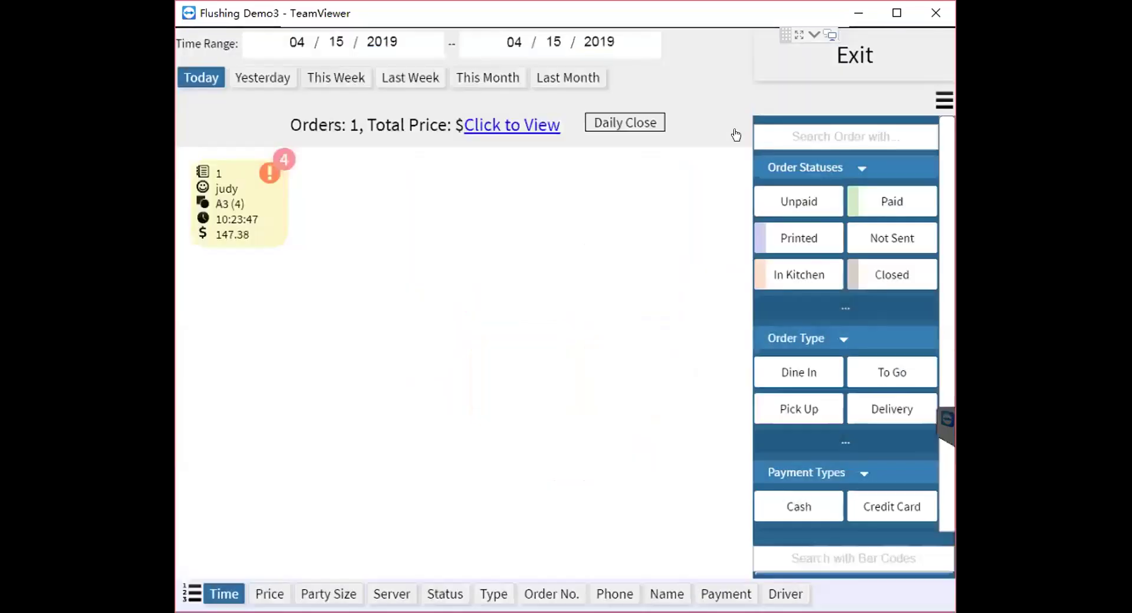
left_click(888, 64)
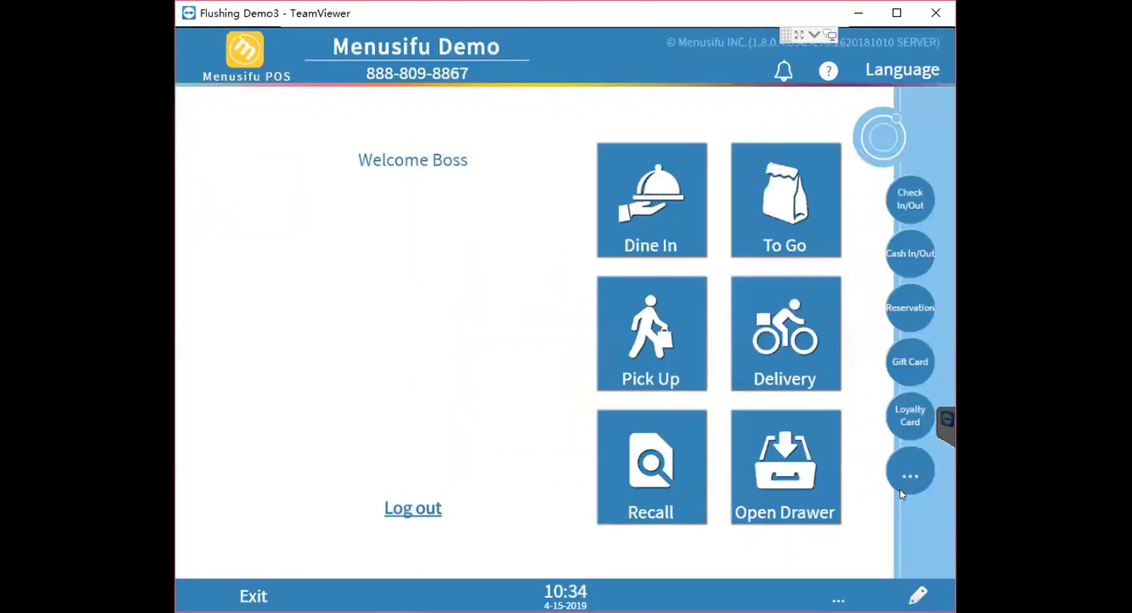
left_click(900, 473)
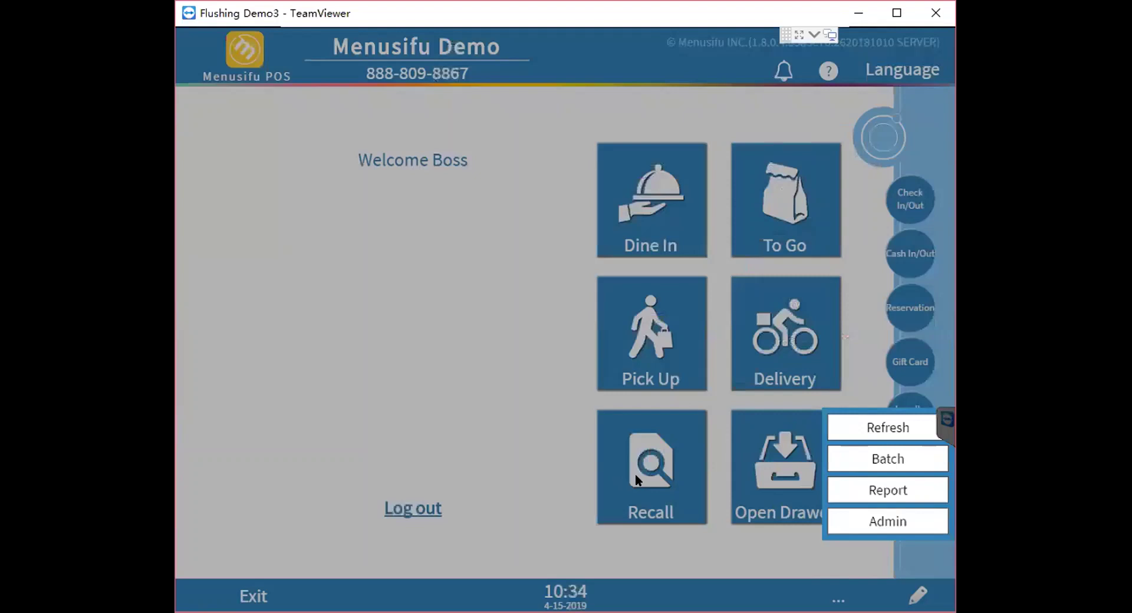
left_click(449, 564)
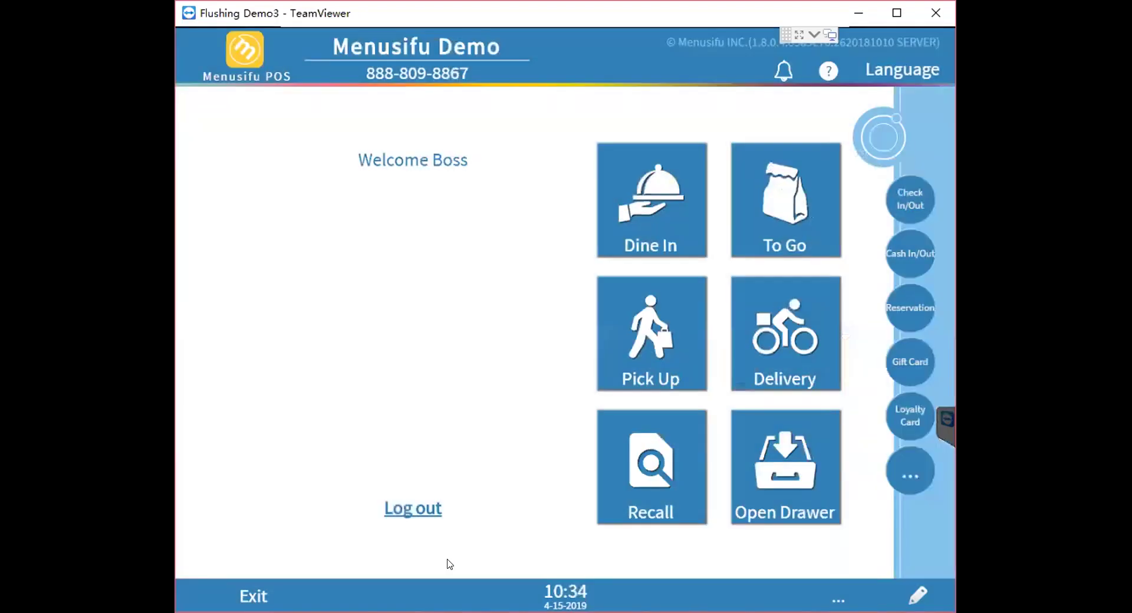